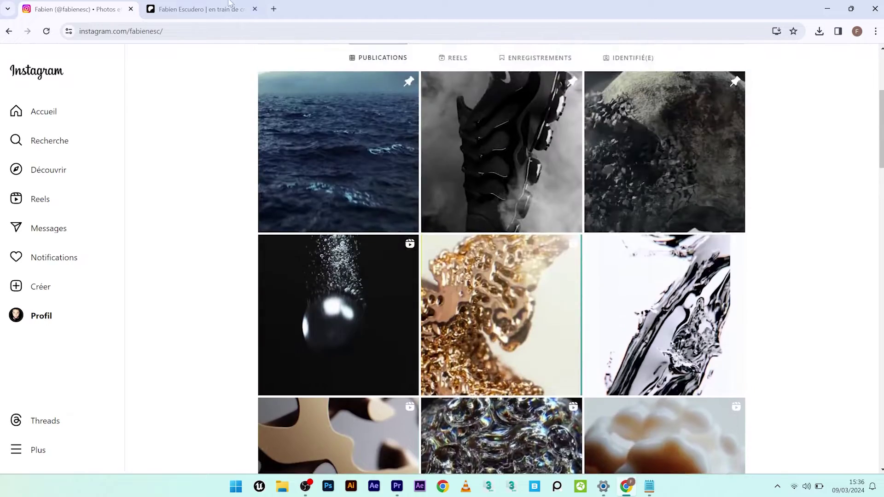
# - Open the Patreon page and view the gallery images of the Extreme condensation post
pyautogui.click(197, 9)
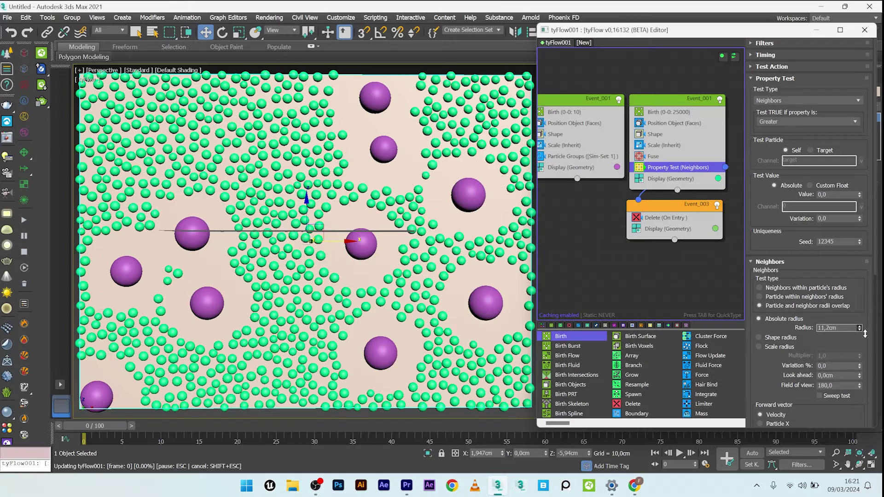
pyautogui.click(576, 123)
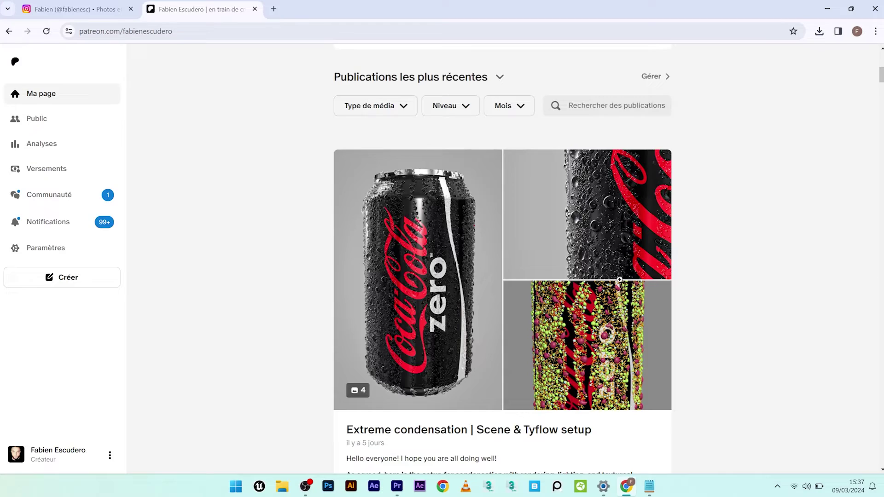
pyautogui.click(628, 239)
pyautogui.click(870, 259)
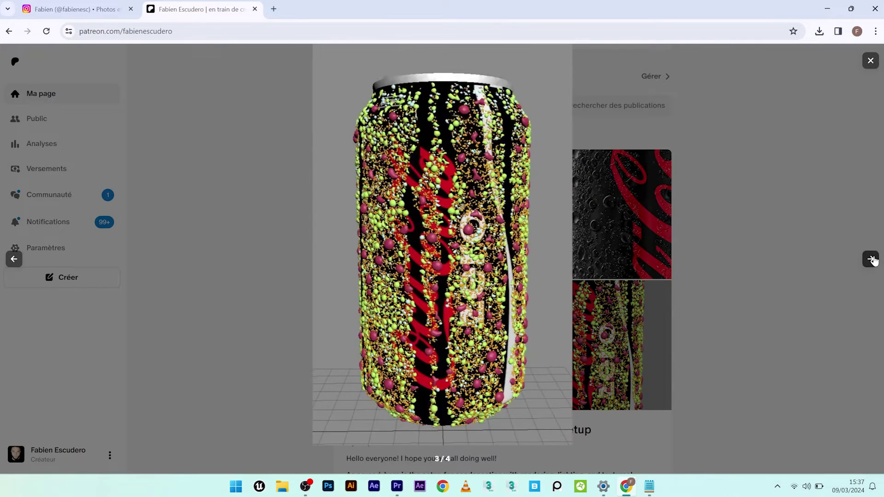
pyautogui.click(870, 258)
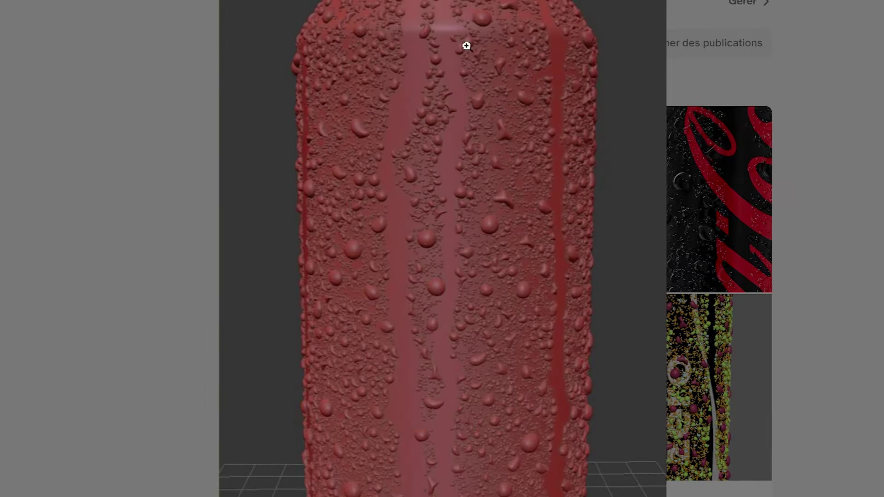
pyautogui.press('Escape')
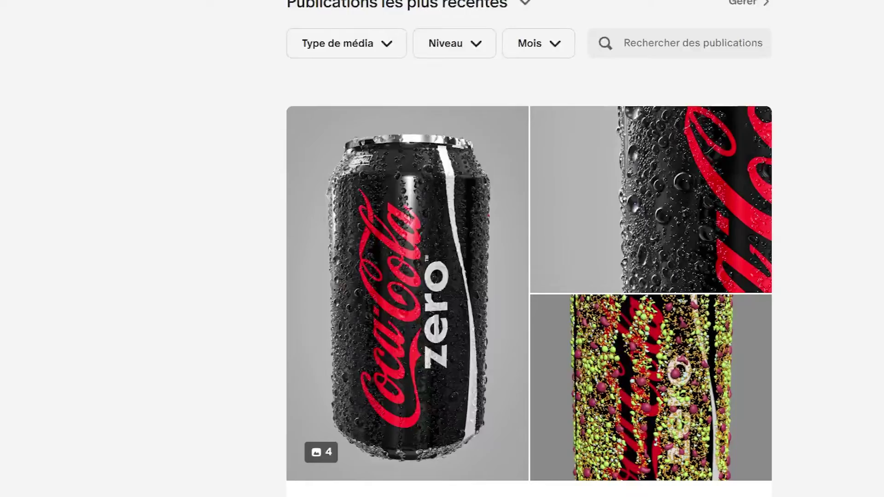
# - Browse the older Patreon posts, including the Complex condensation setup, and view the stone spheres images
pyautogui.scroll(-20, 551, 125)
pyautogui.scroll(-15, 610, 114)
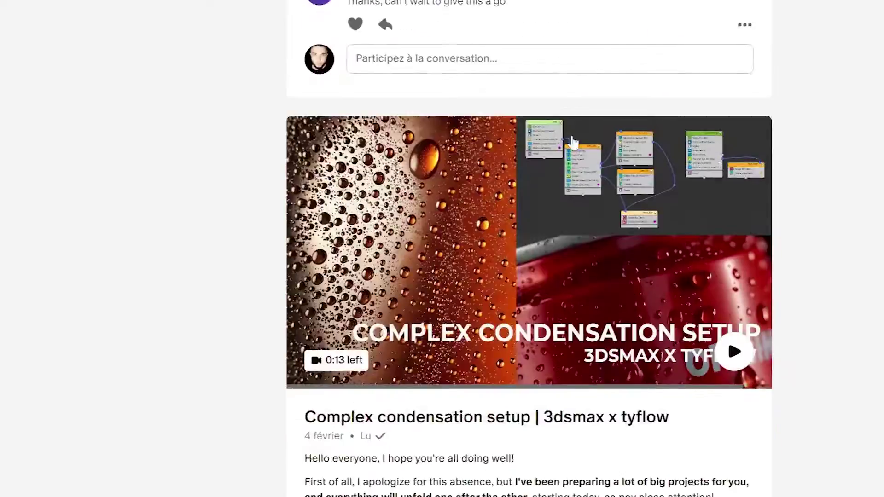
pyautogui.scroll(4, 248, 4)
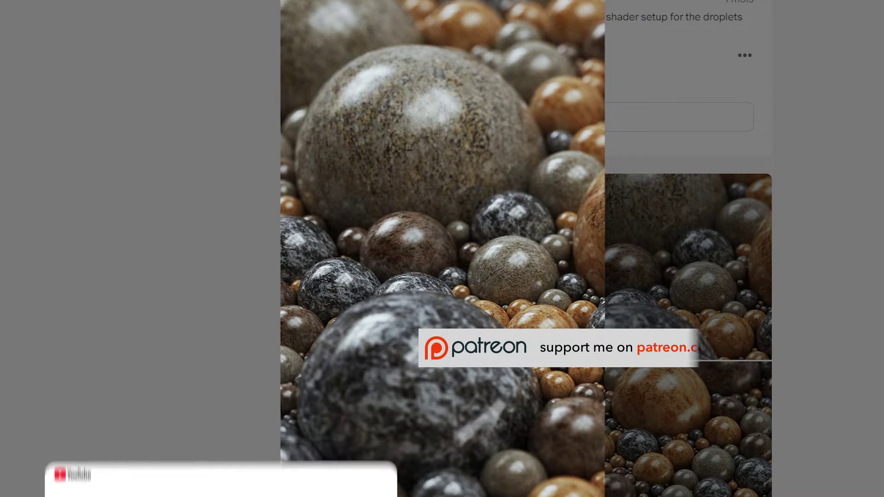
pyautogui.click(281, 216)
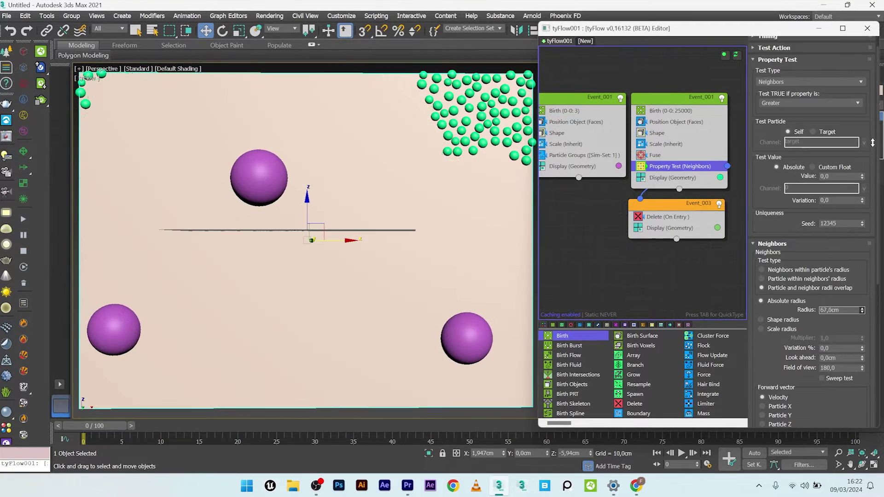
pyautogui.moveTo(872, 142); pyautogui.dragTo(868, 315)
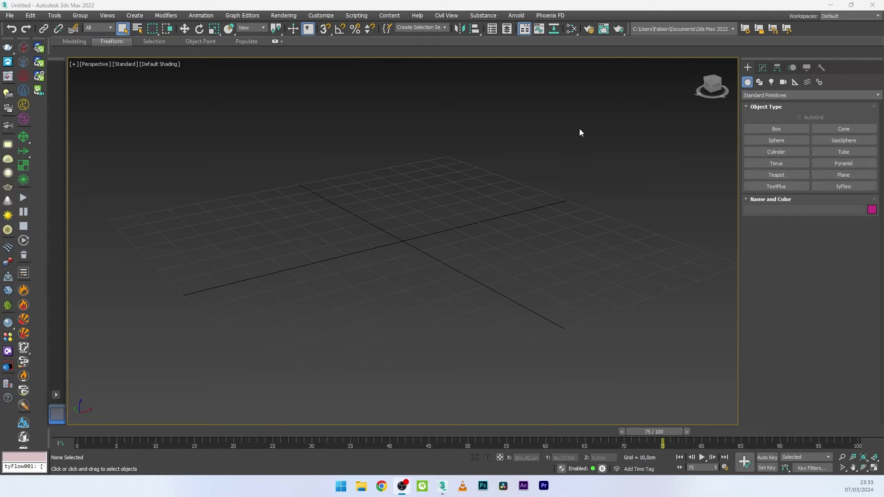
# - Create a sphere with a radius of about 12.4 cm at the grid origin and activate the Move tool
pyautogui.moveTo(523, 230); pyautogui.dragTo(535, 220, button='middle')
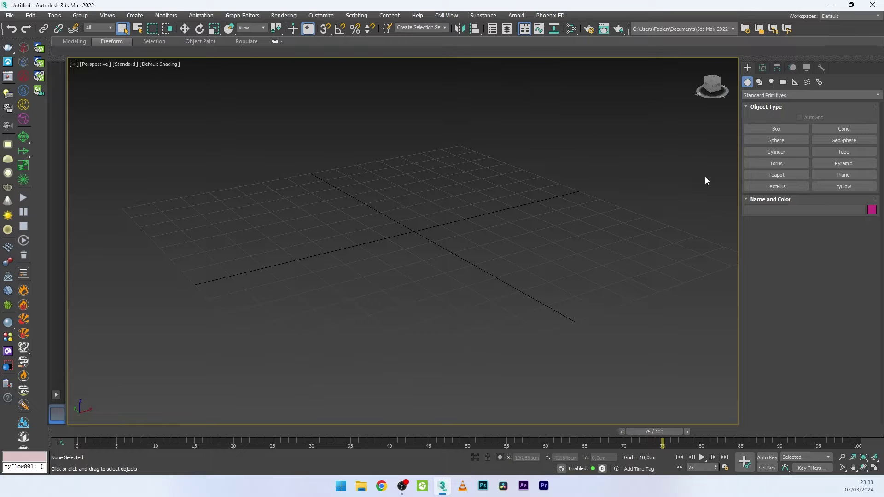
pyautogui.click(766, 140)
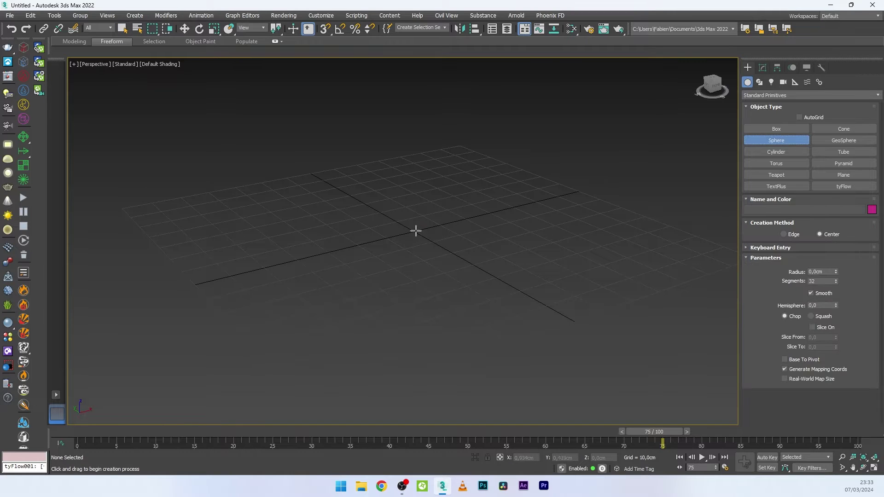
pyautogui.moveTo(416, 231); pyautogui.dragTo(430, 220)
pyautogui.rightClick(429, 219)
pyautogui.rightClick(432, 225)
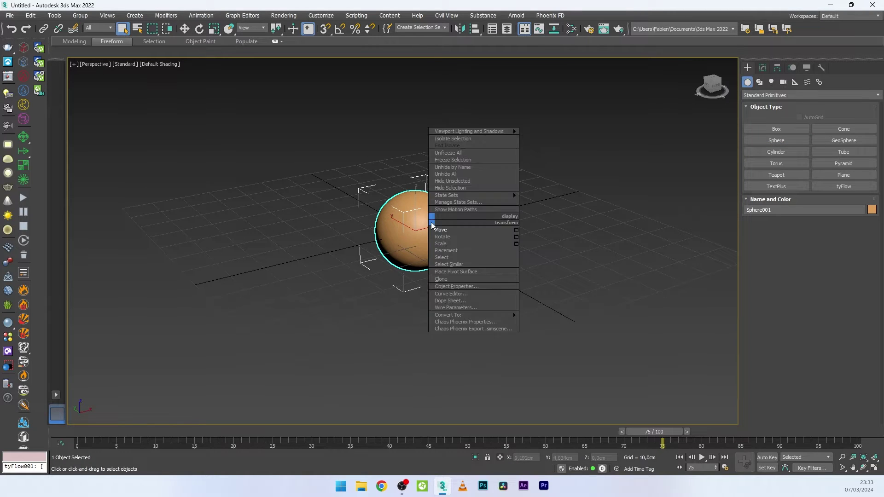
pyautogui.click(439, 229)
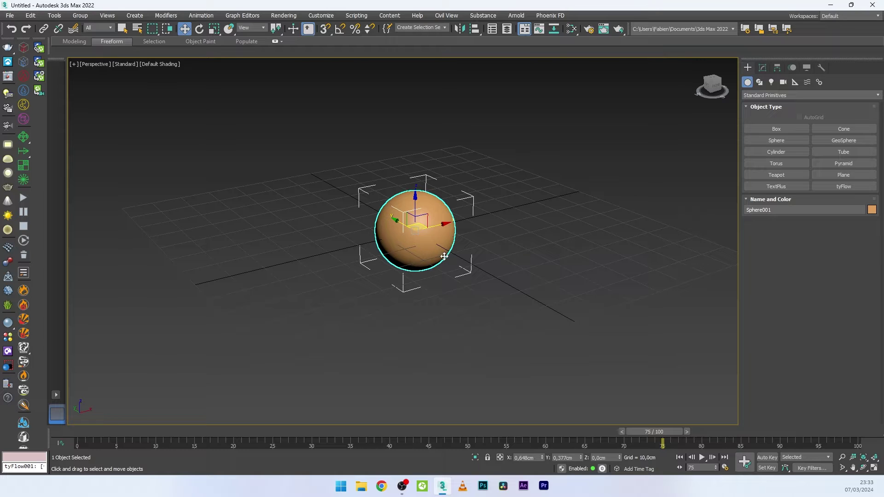
# - Apply an FFD(box) 4x4x4 modifier to the sphere and enter its control point level in the front view
pyautogui.press('f')
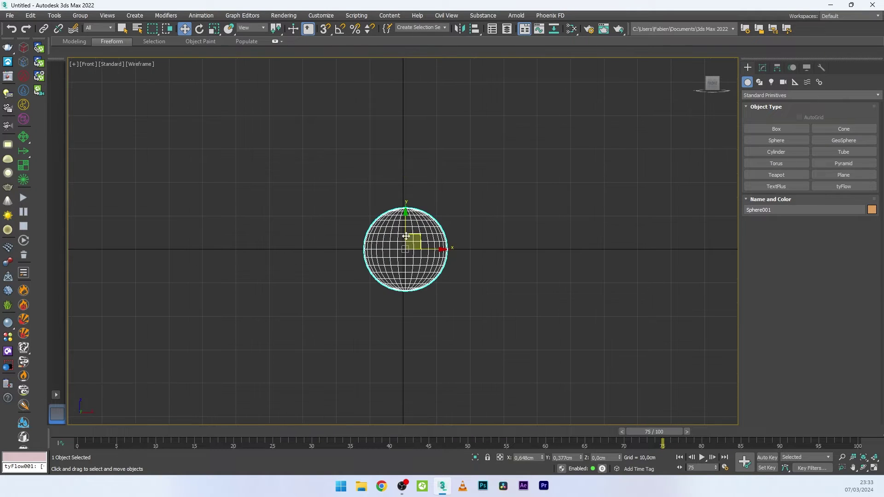
pyautogui.click(762, 68)
pyautogui.click(774, 93)
pyautogui.press('f')
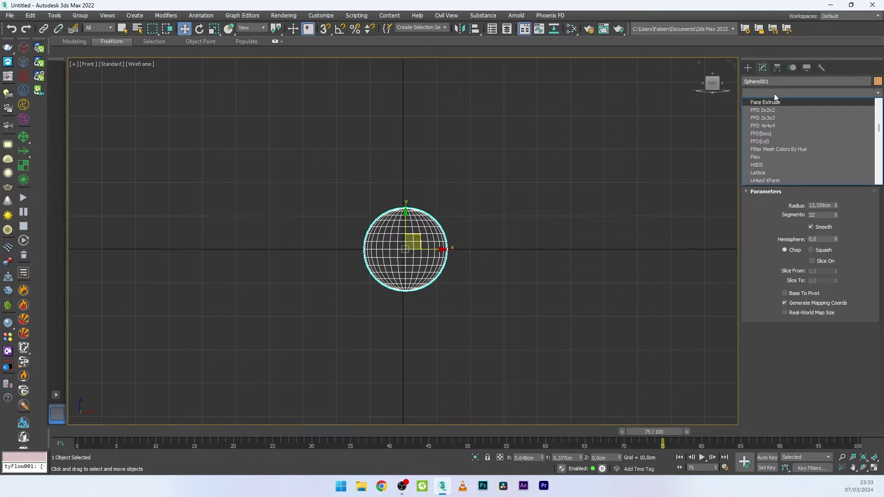
pyautogui.click(769, 134)
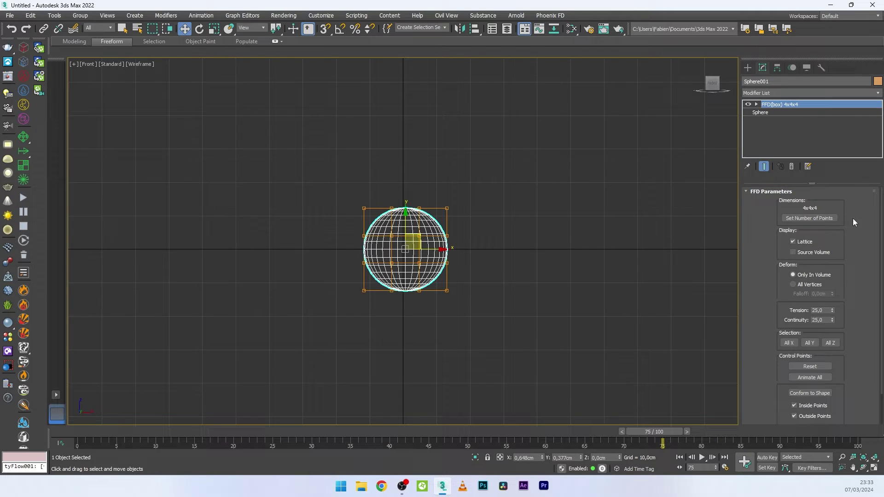
pyautogui.click(756, 105)
pyautogui.click(773, 113)
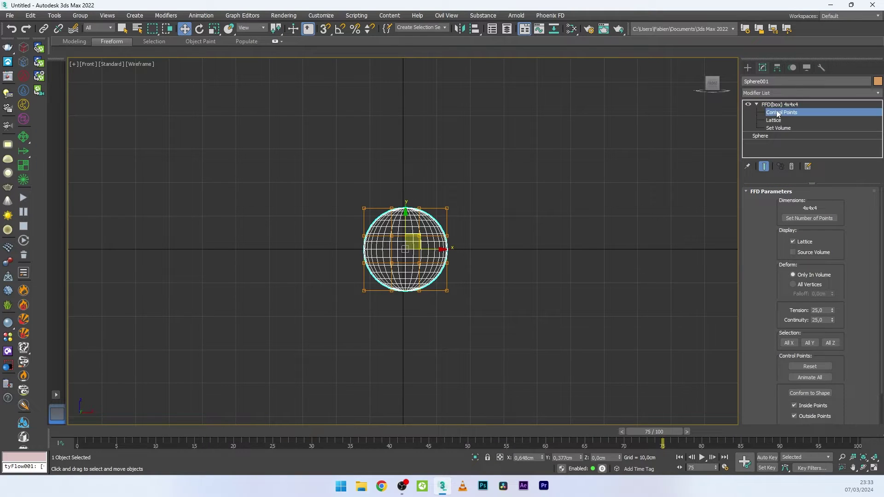
# - Raise the bottom row of lattice control points toward the sphere's centre
pyautogui.moveTo(443, 286); pyautogui.dragTo(467, 278, button='middle')
pyautogui.scroll(4, 467, 278)
pyautogui.moveTo(559, 306); pyautogui.dragTo(371, 344)
pyautogui.scroll(-2, 321, 337)
pyautogui.moveTo(321, 337); pyautogui.dragTo(289, 372, button='middle')
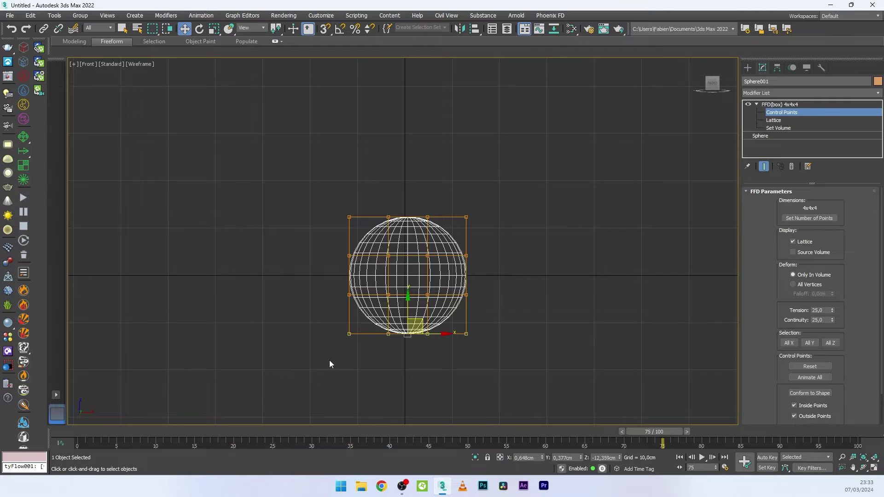
pyautogui.scroll(2, 335, 355)
pyautogui.moveTo(339, 354); pyautogui.dragTo(418, 326, button='middle')
pyautogui.scroll(-2, 418, 327)
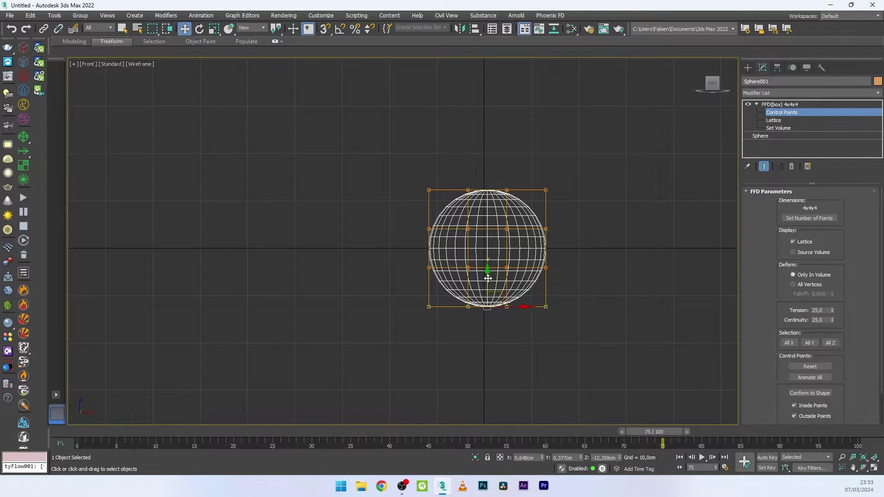
pyautogui.moveTo(488, 278); pyautogui.dragTo(491, 257)
# - Raise the two lowest rows of control points further so the sphere becomes a flat-bottomed dome
pyautogui.moveTo(413, 316); pyautogui.dragTo(578, 242)
pyautogui.moveTo(488, 243); pyautogui.dragTo(487, 234)
pyautogui.moveTo(386, 314); pyautogui.dragTo(424, 306)
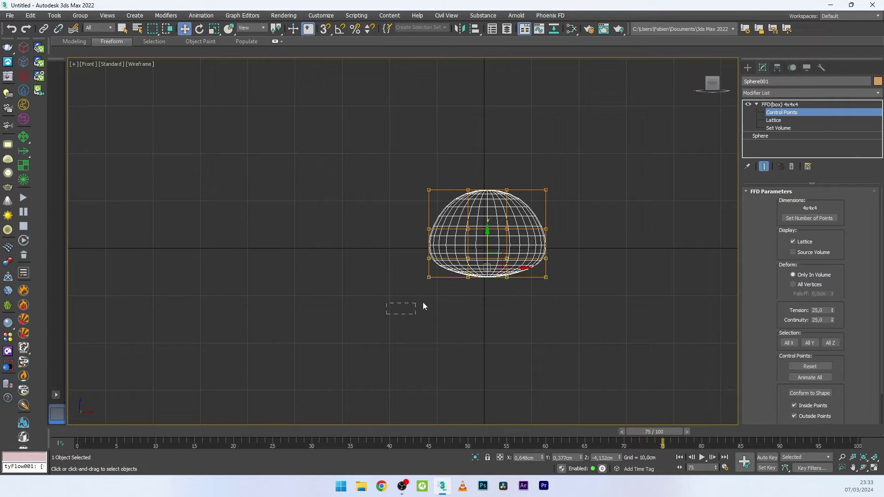
pyautogui.moveTo(554, 274); pyautogui.dragTo(555, 274)
pyautogui.moveTo(483, 259); pyautogui.dragTo(497, 238)
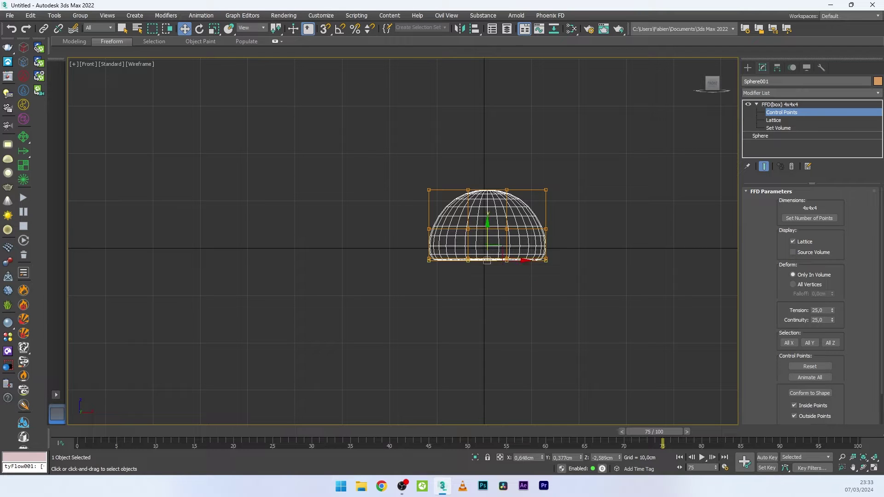
# - Leave control point editing and add a TurboSmooth modifier to the dome, then return to the perspective view
pyautogui.click(748, 67)
pyautogui.click(762, 67)
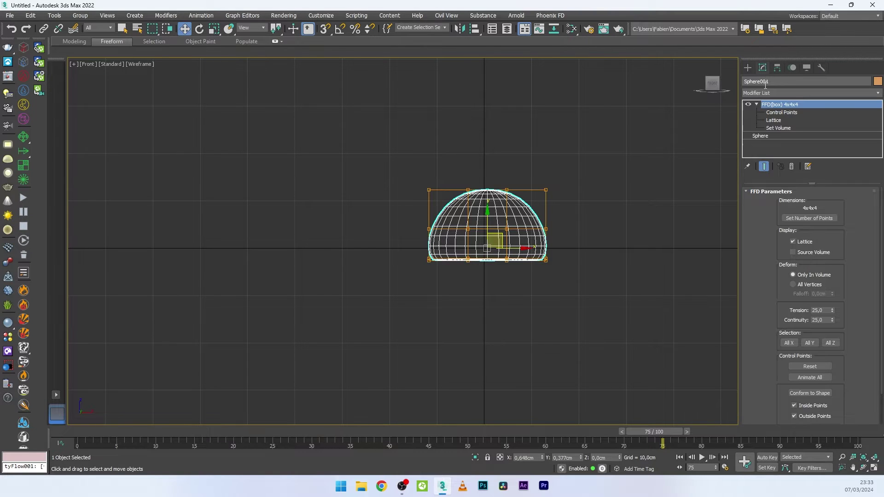
pyautogui.click(764, 93)
pyautogui.press('t')
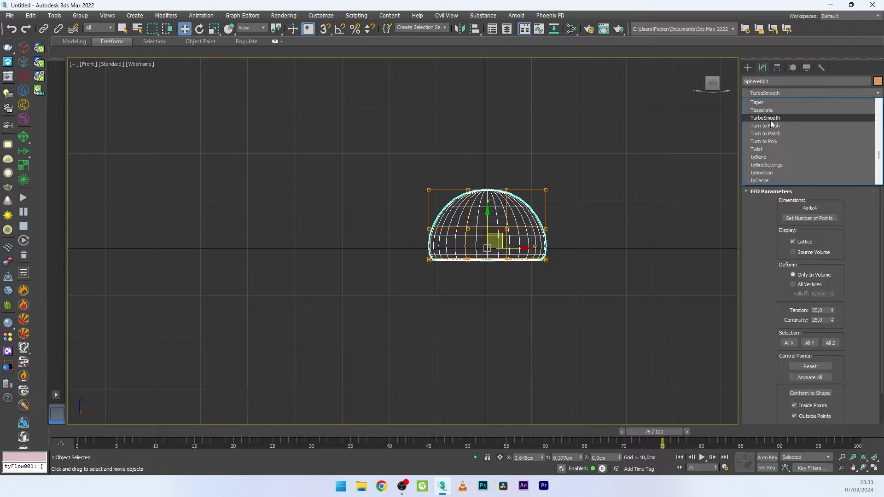
pyautogui.click(769, 118)
pyautogui.click(623, 202)
pyautogui.press('p')
pyautogui.scroll(3, 398, 217)
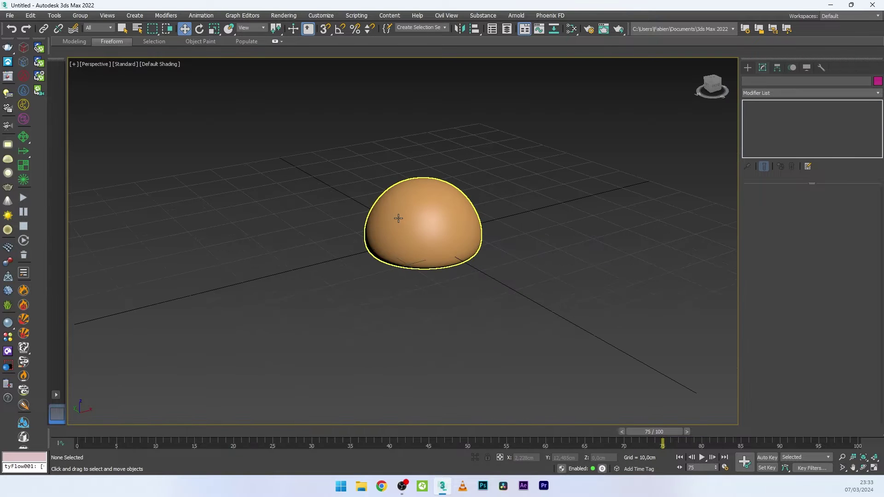
# - Move the dome off the grid along the X axis to about -170.5 cm
pyautogui.click(400, 217)
pyautogui.scroll(-3, 402, 217)
pyautogui.rightClick(414, 207)
pyautogui.moveTo(667, 235); pyautogui.dragTo(554, 235, button='middle')
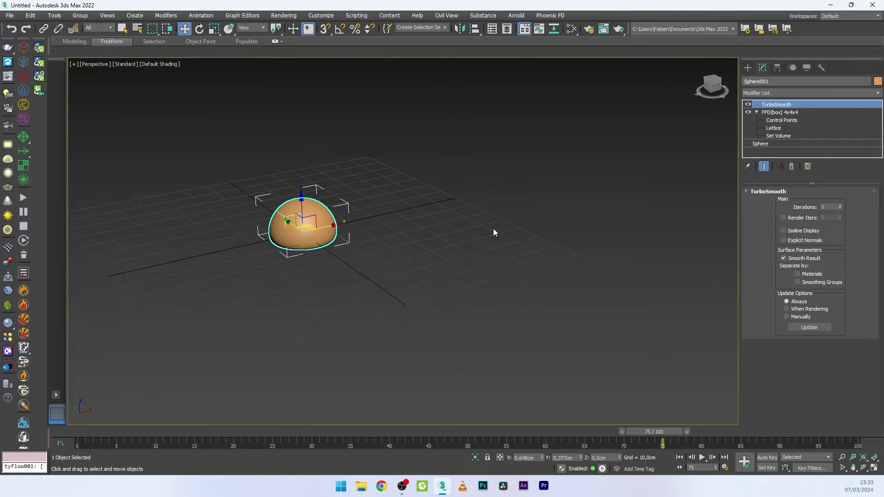
pyautogui.scroll(-5, 493, 233)
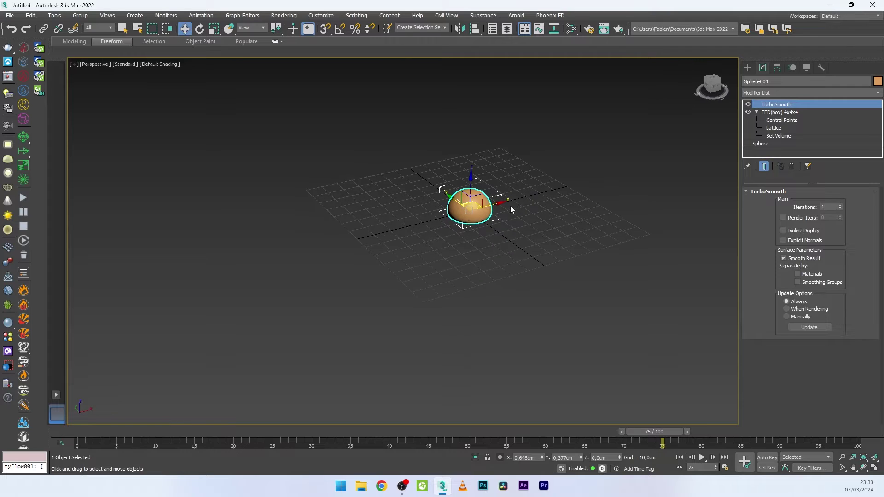
pyautogui.moveTo(501, 203); pyautogui.dragTo(198, 276)
pyautogui.keyDown('alt'); pyautogui.moveTo(479, 253); pyautogui.dragTo(428, 232, button='middle'); pyautogui.keyUp('alt')
pyautogui.moveTo(428, 232); pyautogui.dragTo(342, 220, button='middle')
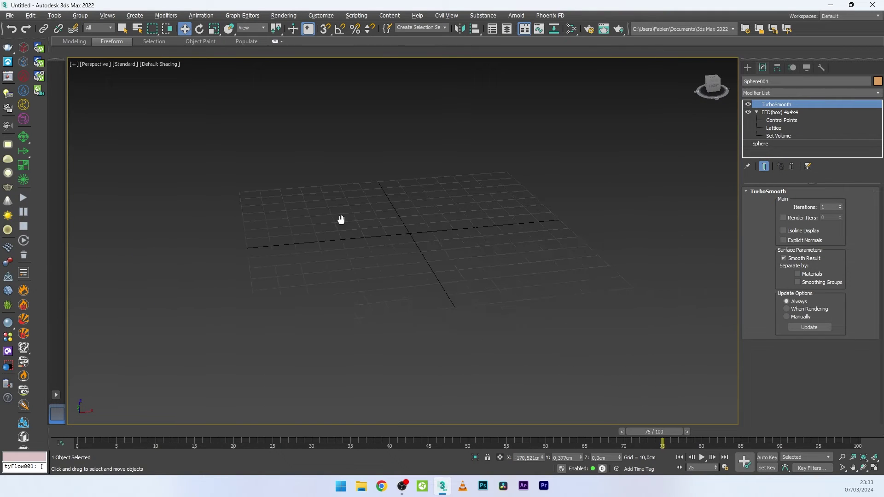
# - Create a plane about 195.6 cm long and 212.1 cm wide covering the grid
pyautogui.click(747, 67)
pyautogui.click(847, 175)
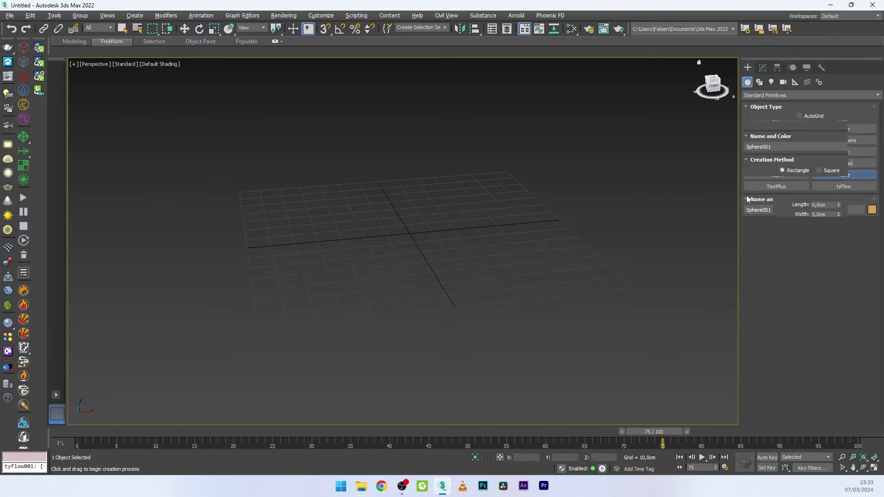
pyautogui.moveTo(180, 181); pyautogui.dragTo(790, 318)
pyautogui.moveTo(606, 268); pyautogui.dragTo(526, 264, button='middle')
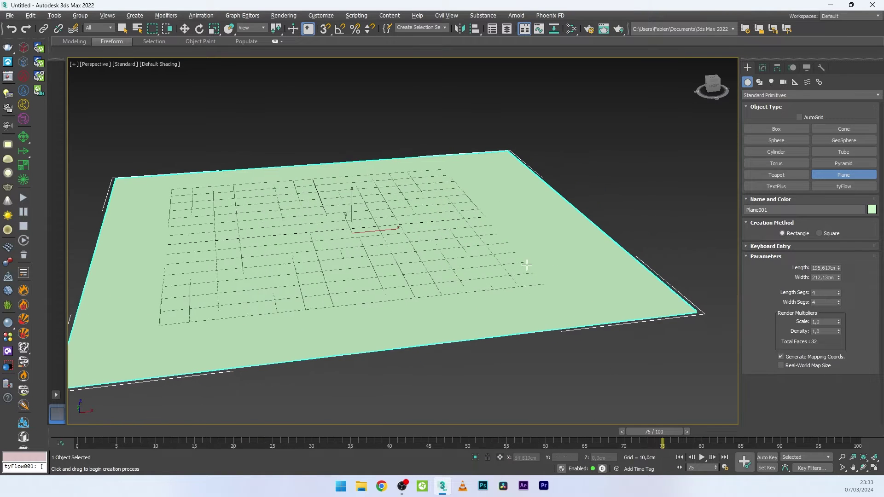
# - Create a tyFlow object beside the plane, open its editor, and shrink and reposition the editor to uncover the plane
pyautogui.click(843, 186)
pyautogui.moveTo(670, 240); pyautogui.dragTo(675, 262)
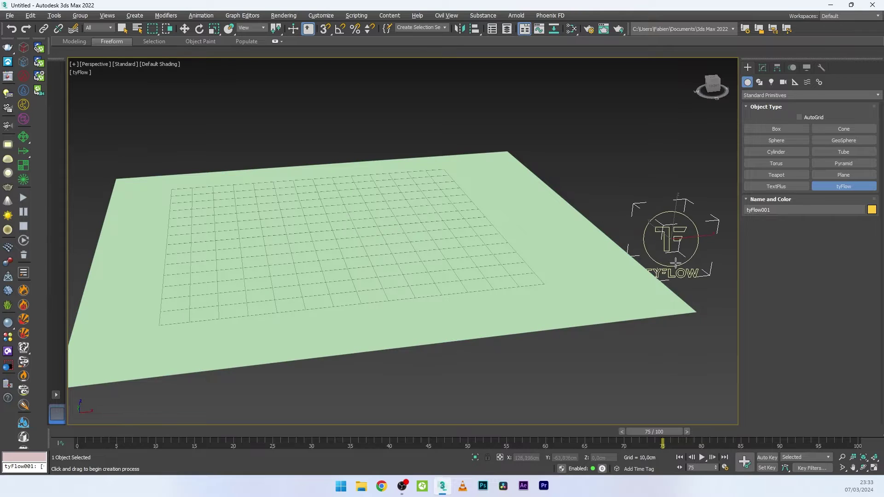
pyautogui.click(762, 69)
pyautogui.click(803, 212)
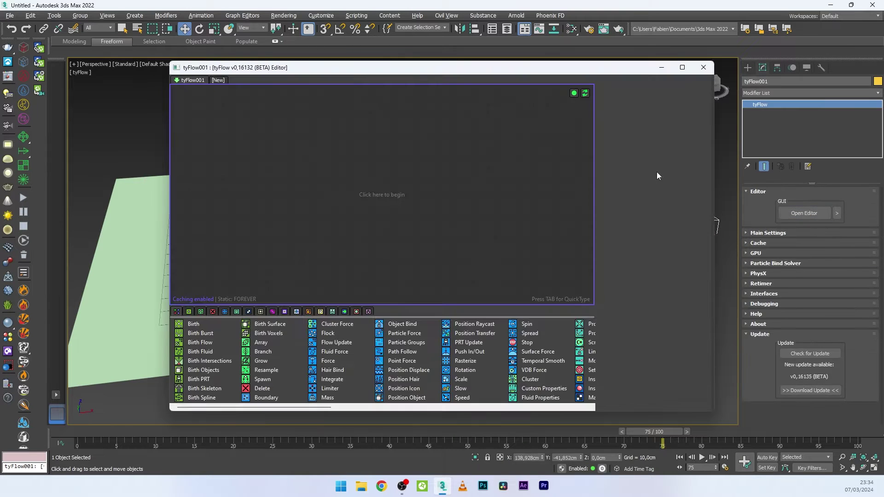
pyautogui.moveTo(714, 193); pyautogui.dragTo(531, 205)
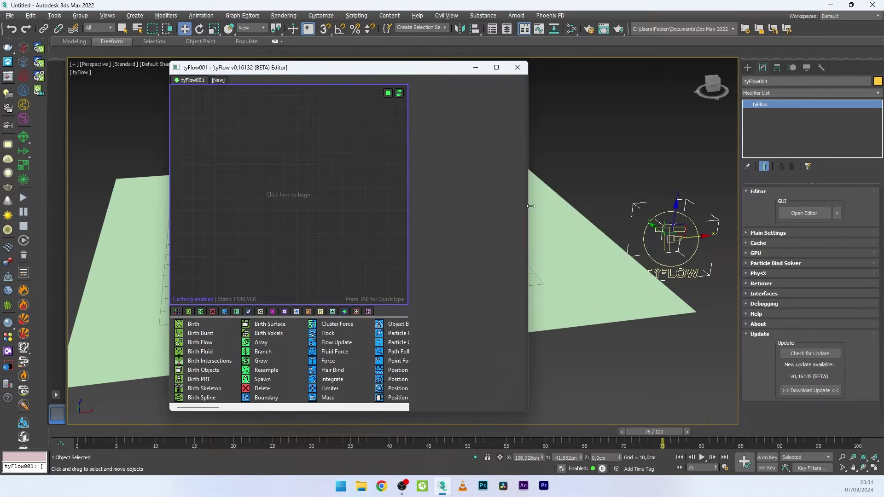
pyautogui.moveTo(406, 69); pyautogui.dragTo(278, 78)
pyautogui.moveTo(482, 224); pyautogui.dragTo(548, 216, button='middle')
# - Add a Birth operator as a new event, with end frame 0 and a total of 10 particles
pyautogui.moveTo(72, 337); pyautogui.dragTo(109, 148)
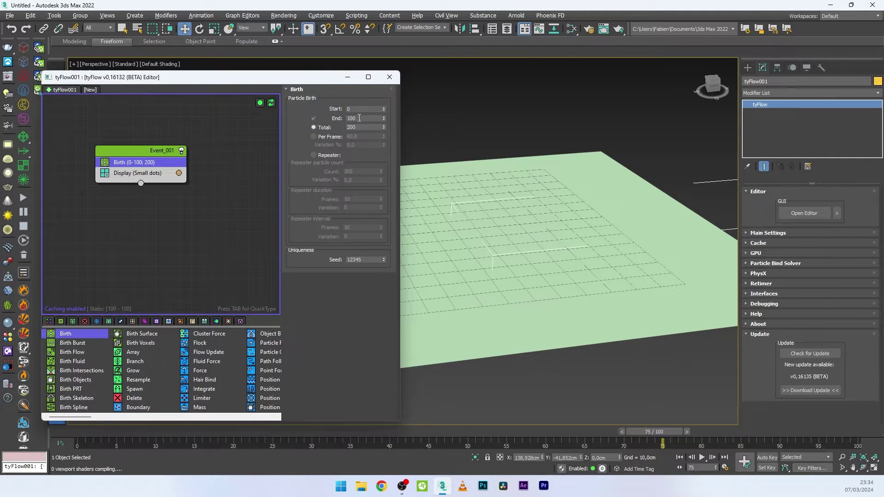
pyautogui.click(359, 118)
pyautogui.press('Tab')
pyautogui.write('10')
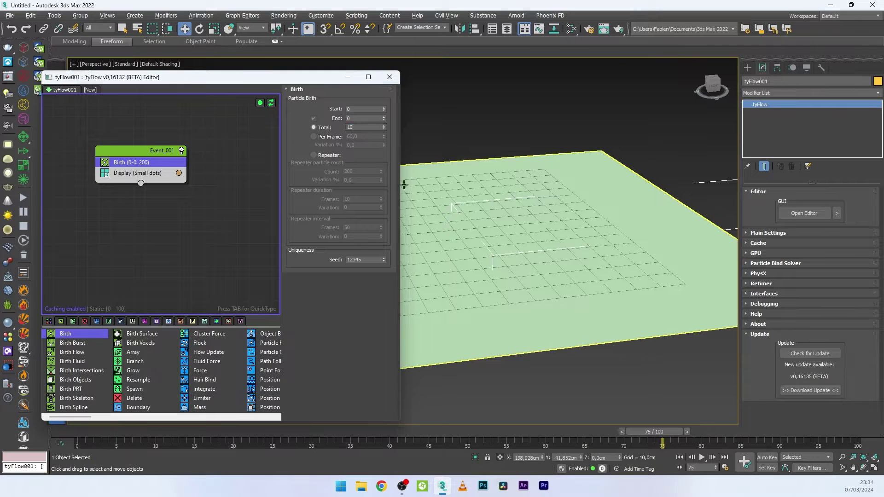
pyautogui.press('Return')
# - Narrow the tyFlow editor, add a Position Object operator below Birth, and pick the plane as its object
pyautogui.moveTo(399, 186); pyautogui.dragTo(355, 188)
pyautogui.press('Tab')
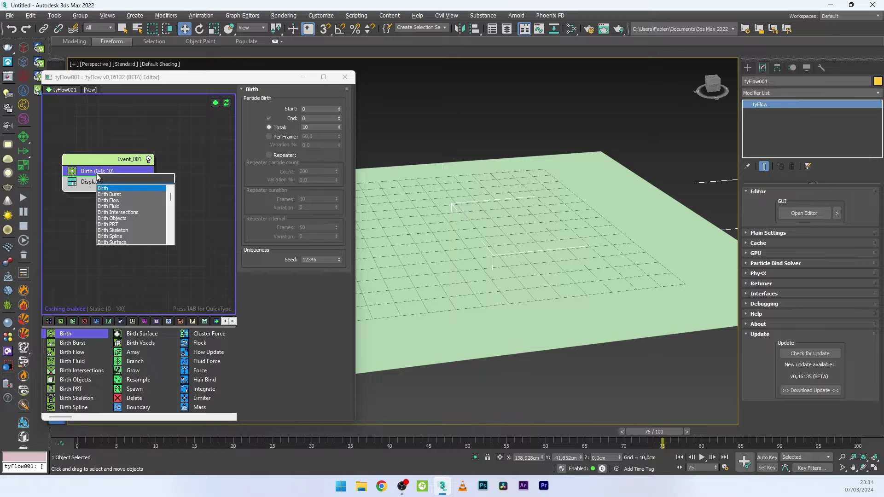
pyautogui.write('posi')
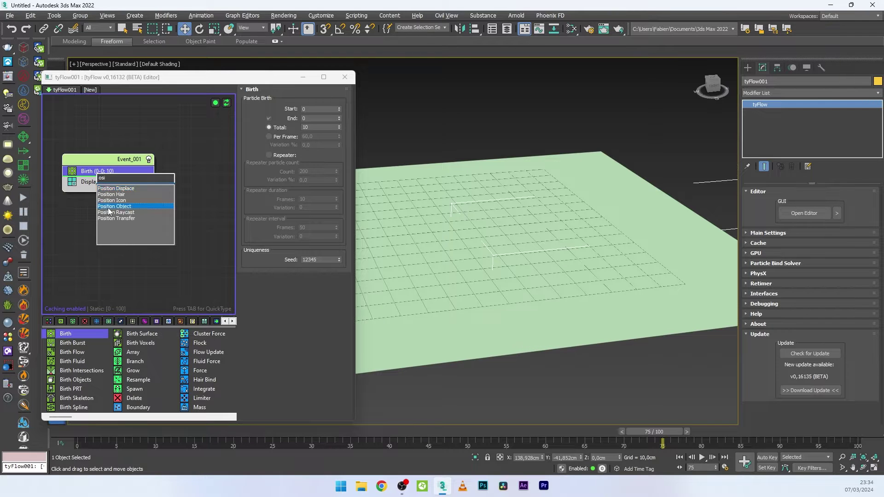
pyautogui.click(111, 206)
pyautogui.click(266, 193)
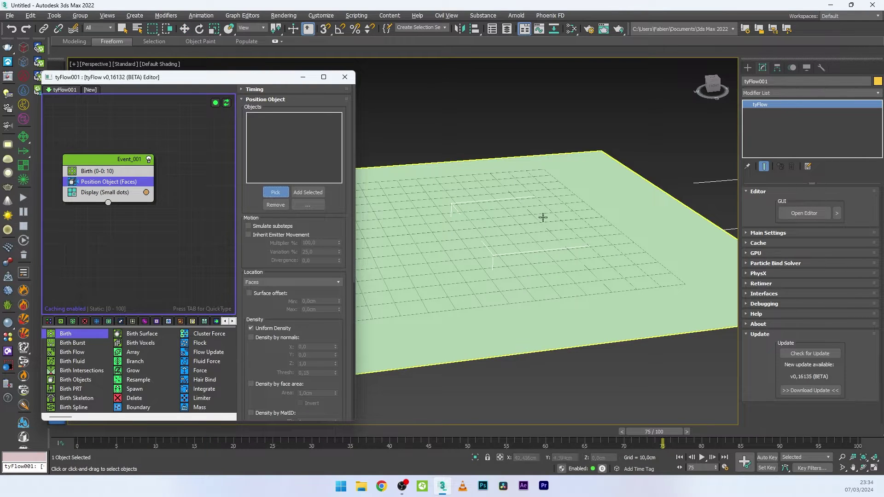
pyautogui.click(538, 219)
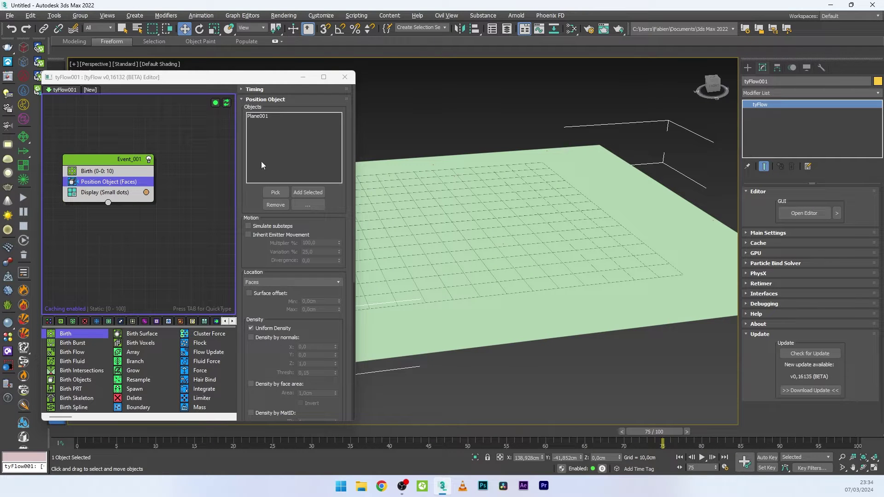
# - Set the Display operator's type to Geometry
pyautogui.click(98, 192)
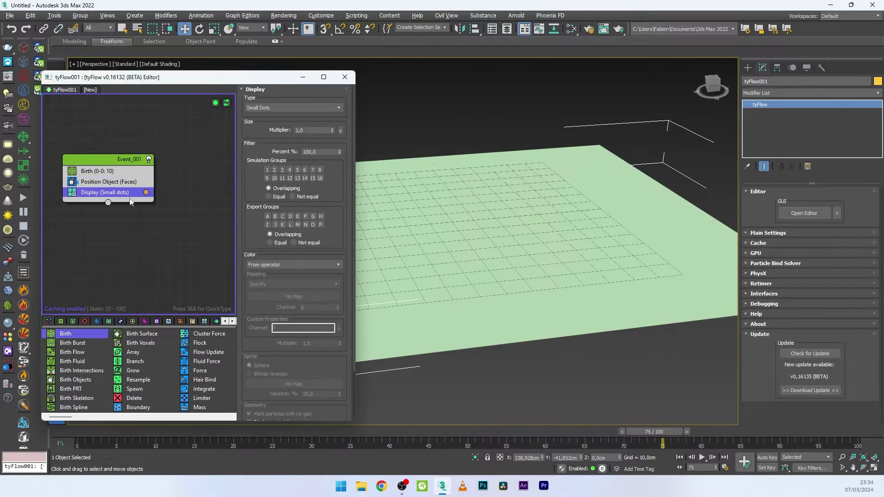
pyautogui.click(263, 109)
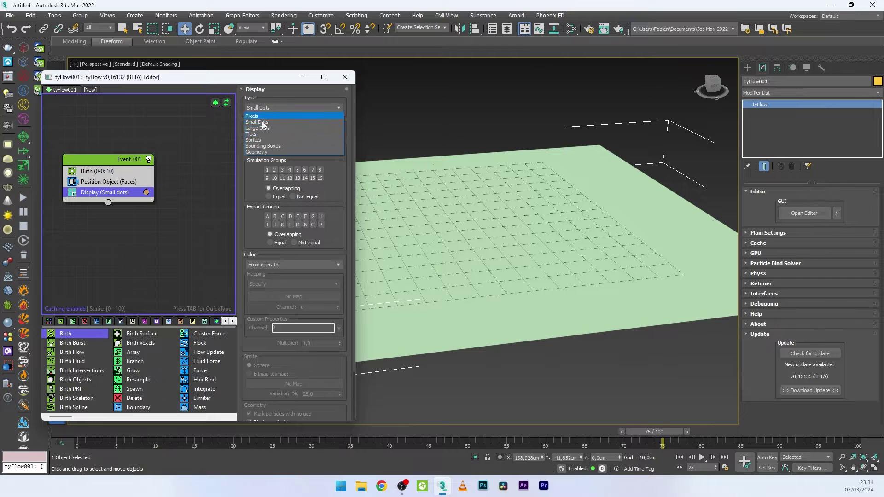
pyautogui.click(261, 148)
# - Add a Shape operator between Birth and Position Object, using the dome as its only shape and removing the default 2D triangle
pyautogui.moveTo(189, 79); pyautogui.dragTo(332, 199)
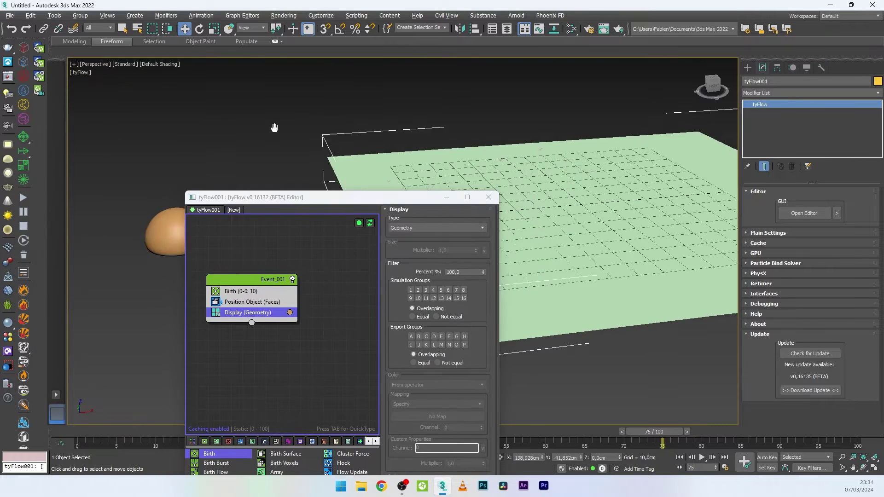
pyautogui.rightClick(184, 183)
pyautogui.click(176, 207)
pyautogui.click(177, 210)
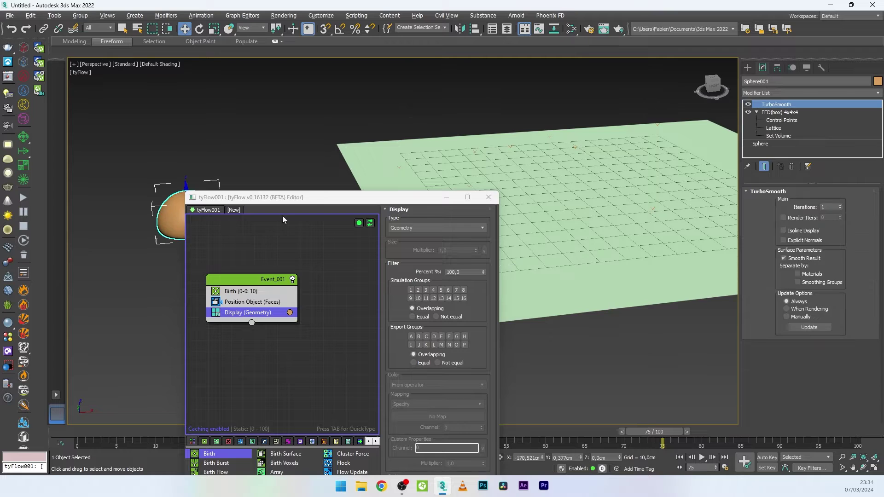
pyautogui.click(244, 300)
pyautogui.press('Tab')
pyautogui.write('s')
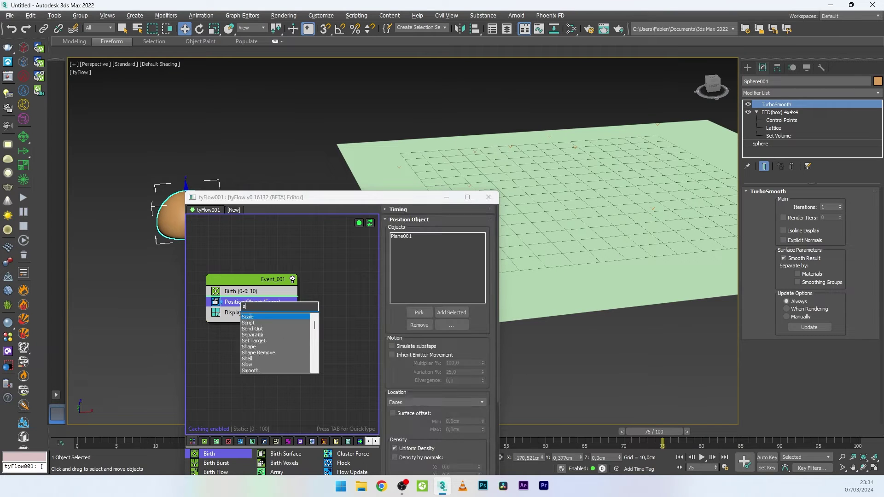
pyautogui.write('hape')
pyautogui.press('Return')
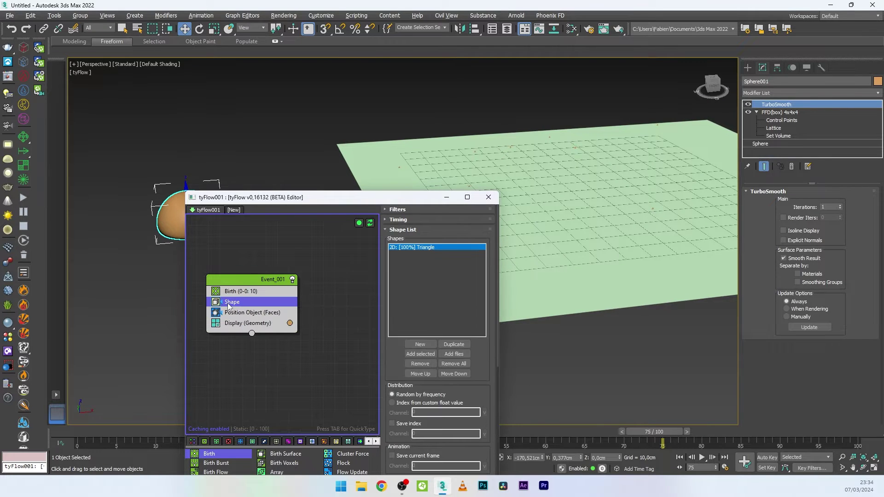
pyautogui.click(421, 354)
pyautogui.click(413, 247)
pyautogui.click(420, 363)
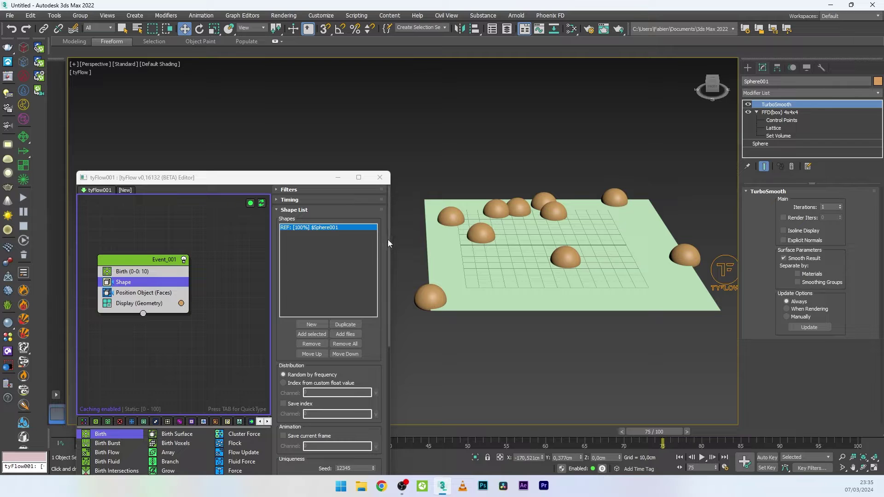
# - Change the Position Object operator's uniqueness seed to 12359 to redistribute the drops on the plane
pyautogui.click(152, 293)
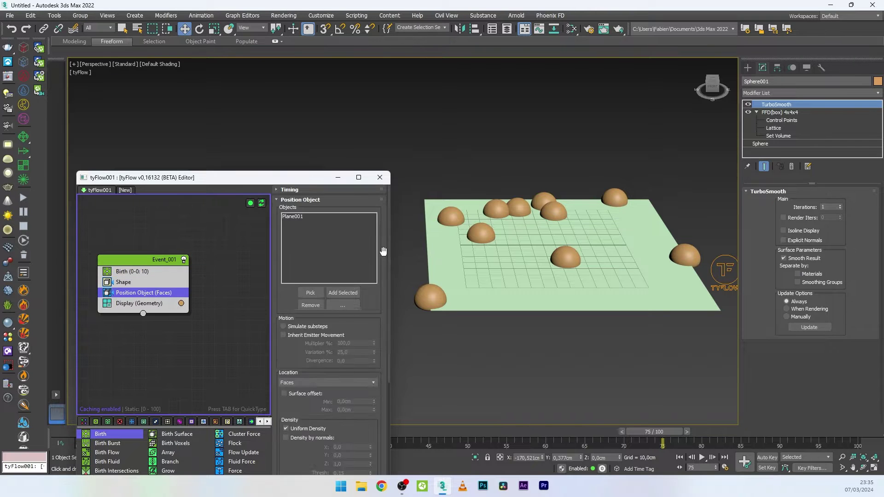
pyautogui.scroll(-10, 383, 303)
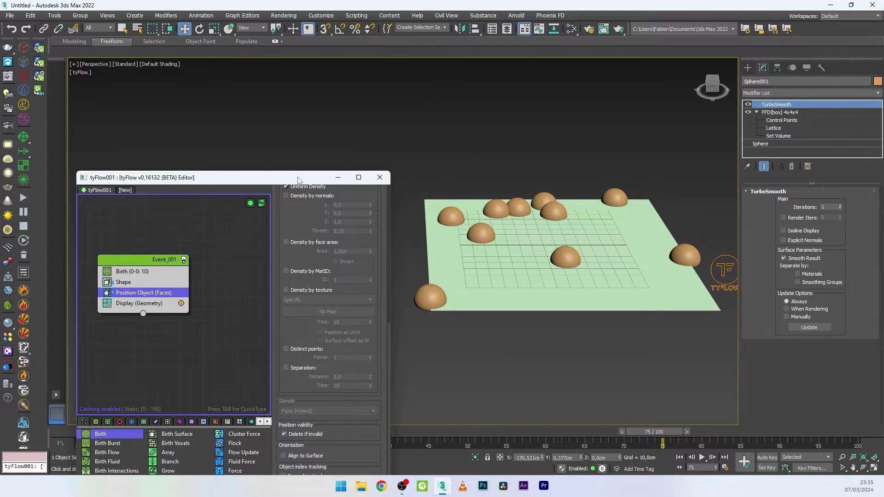
pyautogui.moveTo(300, 178); pyautogui.dragTo(325, 83)
pyautogui.click(399, 411)
pyautogui.click(399, 412)
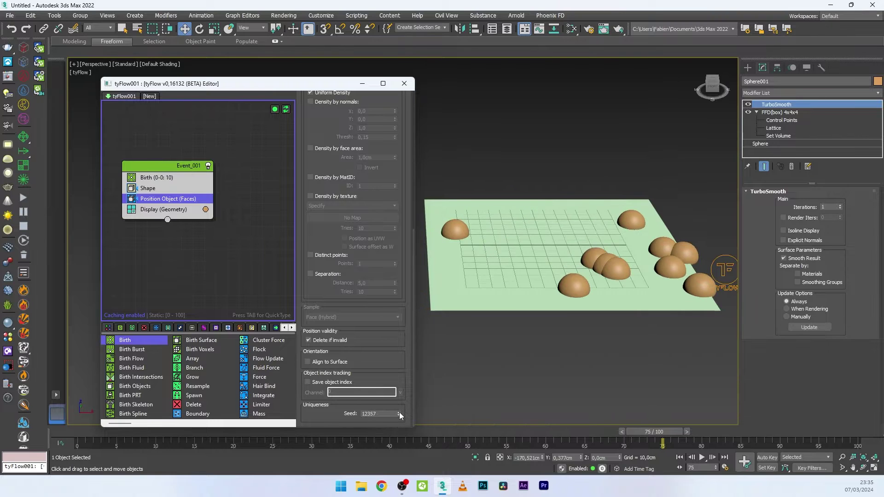
pyautogui.click(399, 412)
pyautogui.click(399, 411)
pyautogui.moveTo(554, 254); pyautogui.dragTo(563, 257, button='middle')
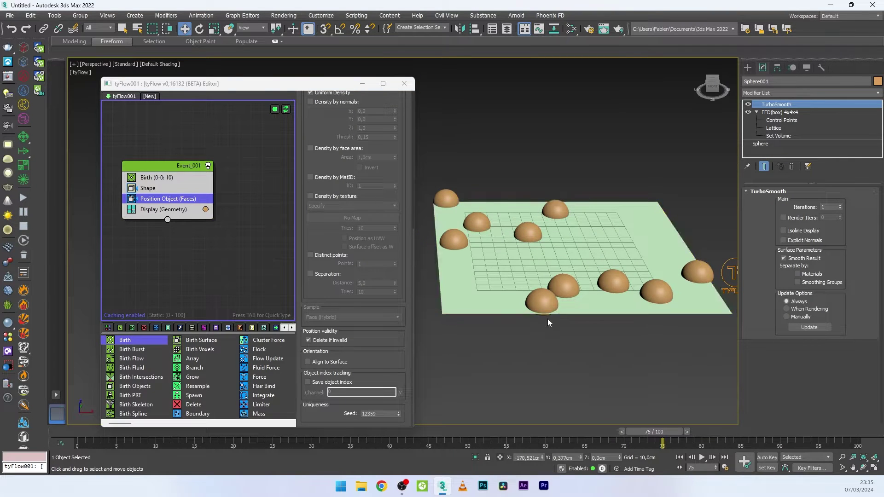
pyautogui.scroll(3, 529, 201)
pyautogui.scroll(-4, 525, 223)
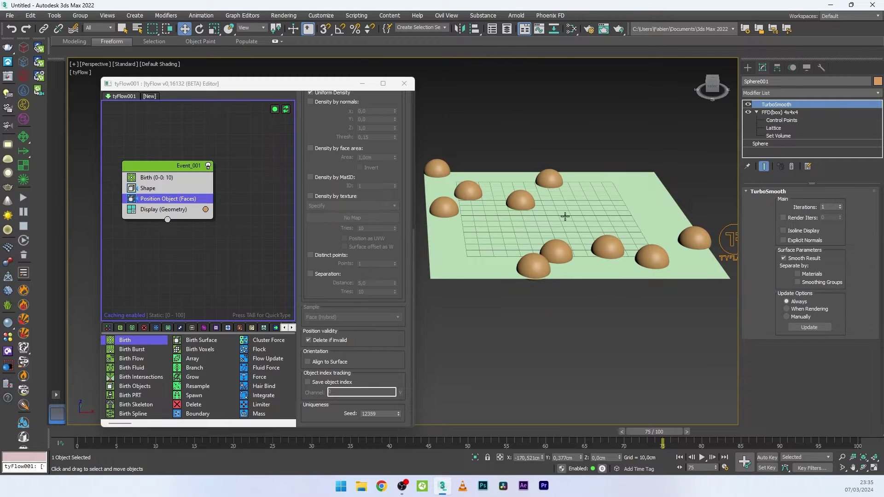
# - Add a Scale operator below Position Object and set its linked X, Y and Z scale values to 70%
pyautogui.click(144, 201)
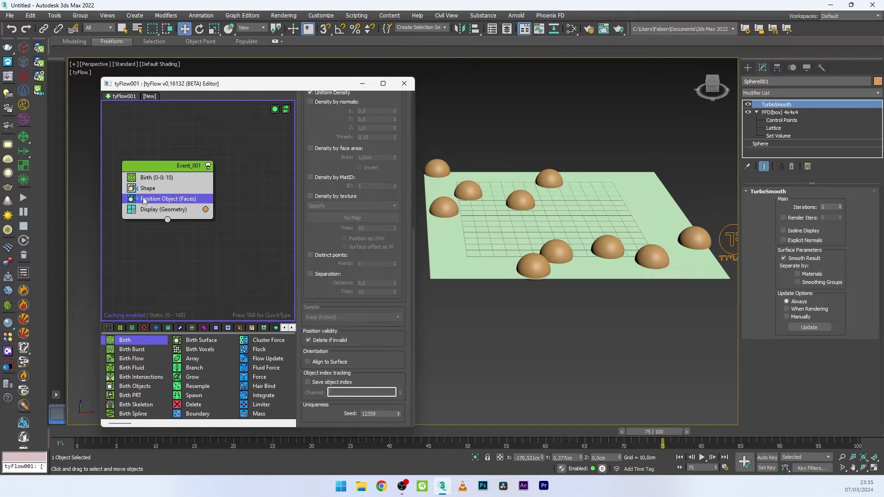
pyautogui.press('Tab')
pyautogui.write('scal')
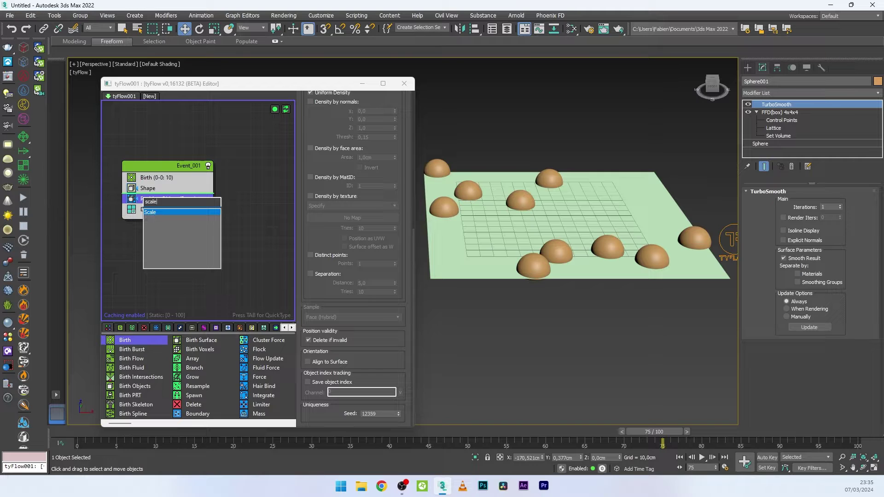
pyautogui.press('Return')
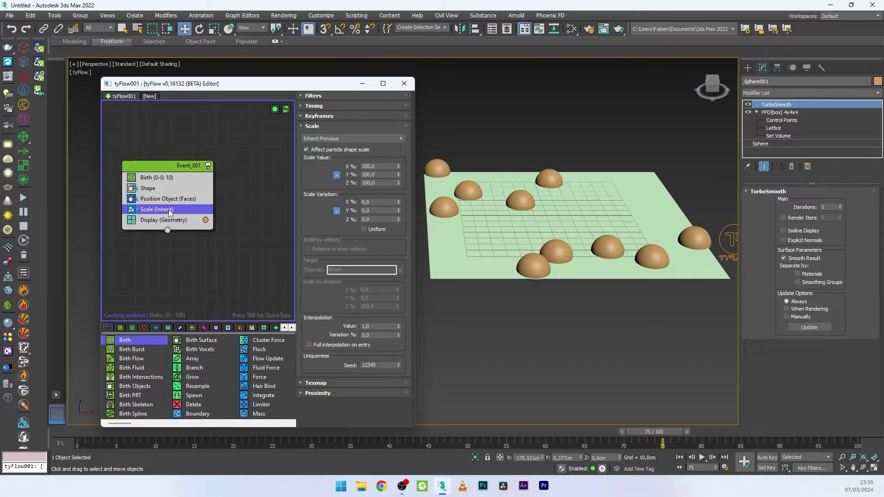
pyautogui.click(381, 165)
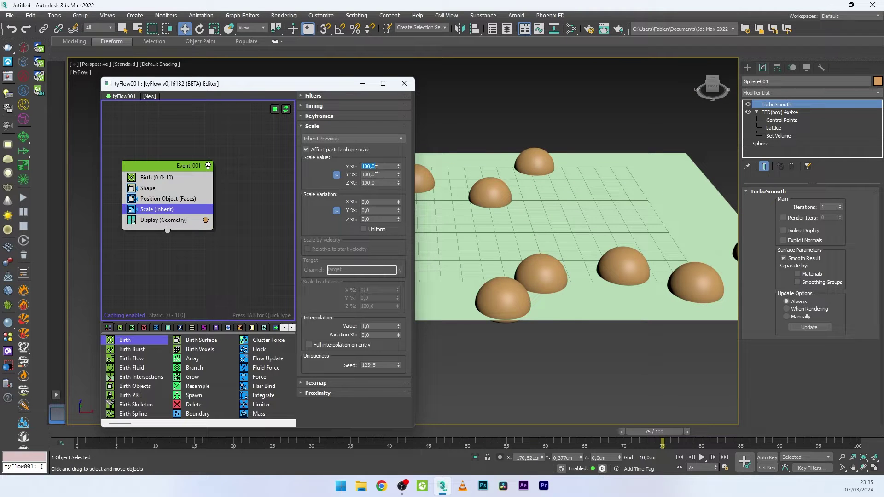
pyautogui.press('Return')
pyautogui.moveTo(514, 314); pyautogui.dragTo(534, 296, button='middle')
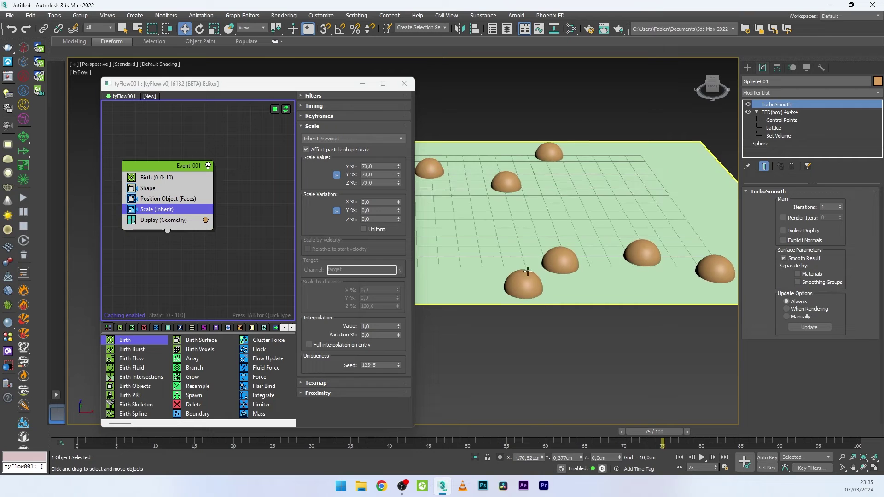
# - Unlink the scale value axes and set the Z scale to 60% to flatten the drops
pyautogui.click(337, 175)
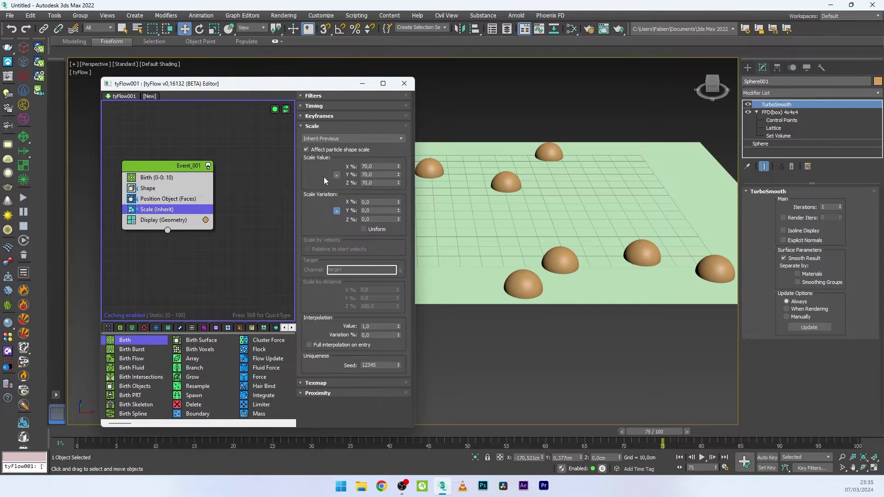
pyautogui.doubleClick(376, 183)
pyautogui.press('Return')
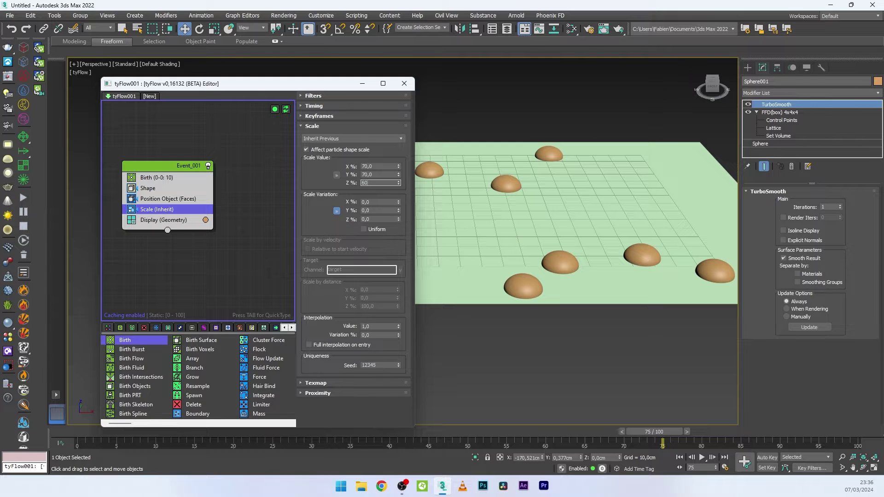
pyautogui.write('60')
pyautogui.press('Return')
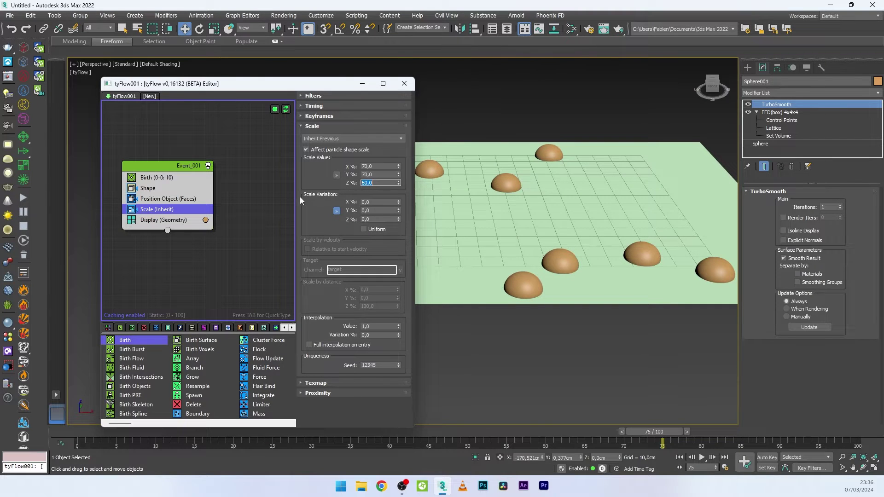
# - Make the scale variation uniform and set it to 25% on all axes
pyautogui.click(364, 229)
pyautogui.doubleClick(375, 203)
pyautogui.press('Return')
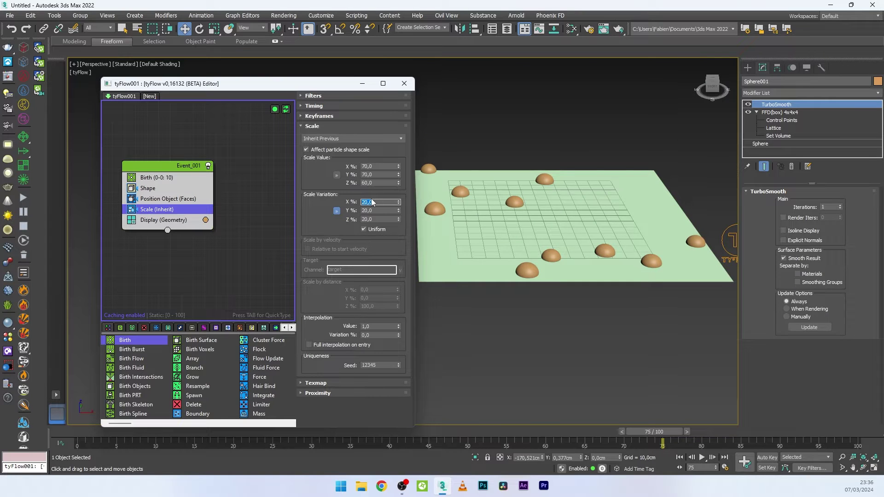
pyautogui.write('25')
pyautogui.press('Return')
# - Add a Fuse operator below the Scale operator in the event
pyautogui.keyDown('alt'); pyautogui.moveTo(598, 230); pyautogui.dragTo(529, 231, button='middle'); pyautogui.keyUp('alt')
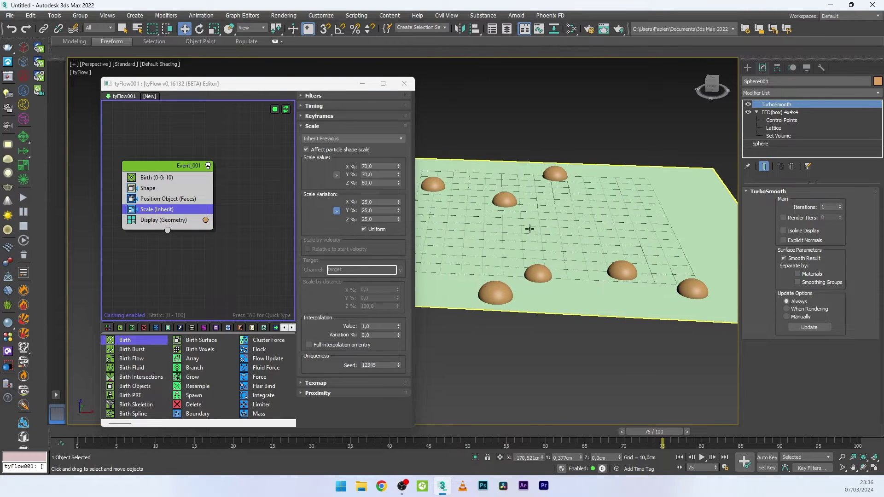
pyautogui.moveTo(678, 264); pyautogui.dragTo(615, 267, button='middle')
pyautogui.scroll(1, 615, 266)
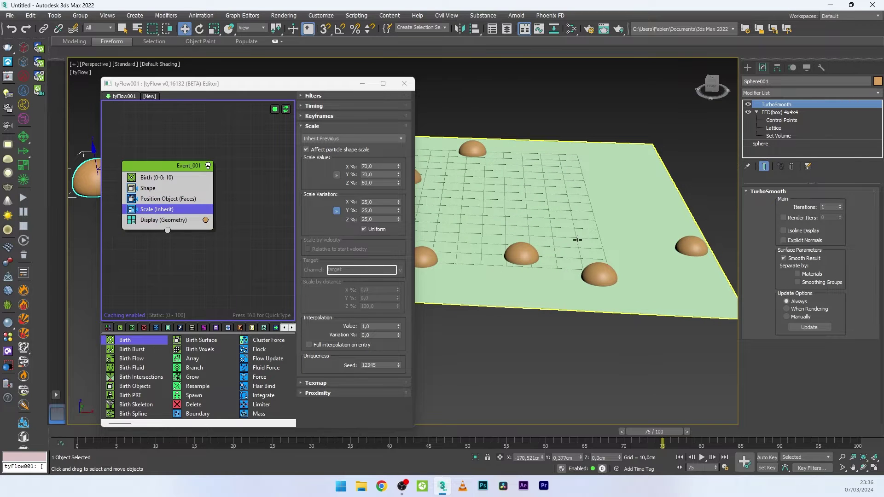
pyautogui.scroll(-3, 578, 239)
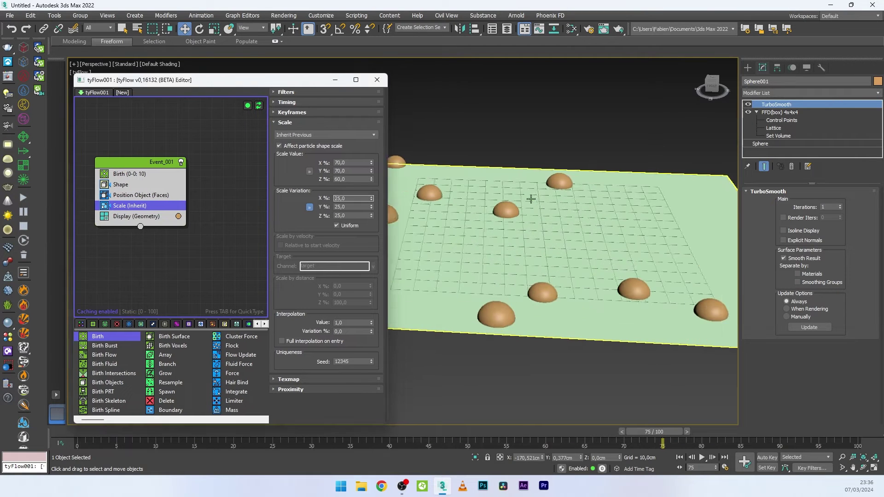
pyautogui.moveTo(530, 198); pyautogui.dragTo(548, 197, button='middle')
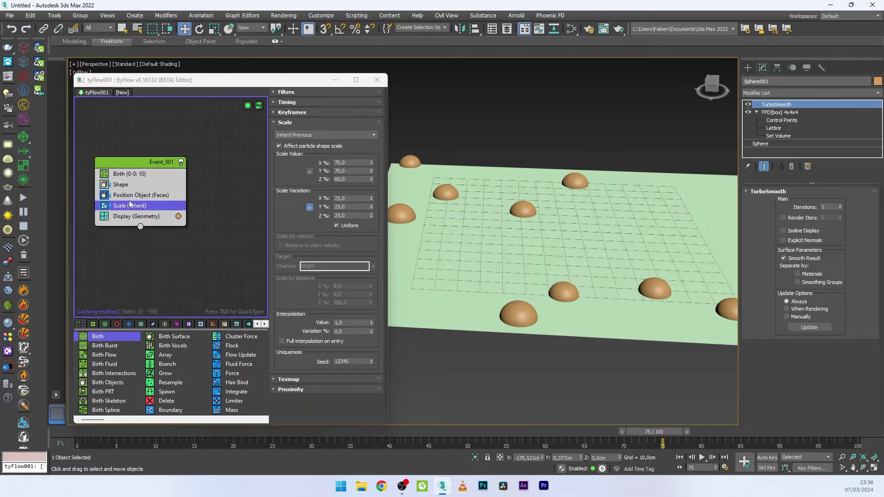
pyautogui.press('Tab')
pyautogui.write('fuse')
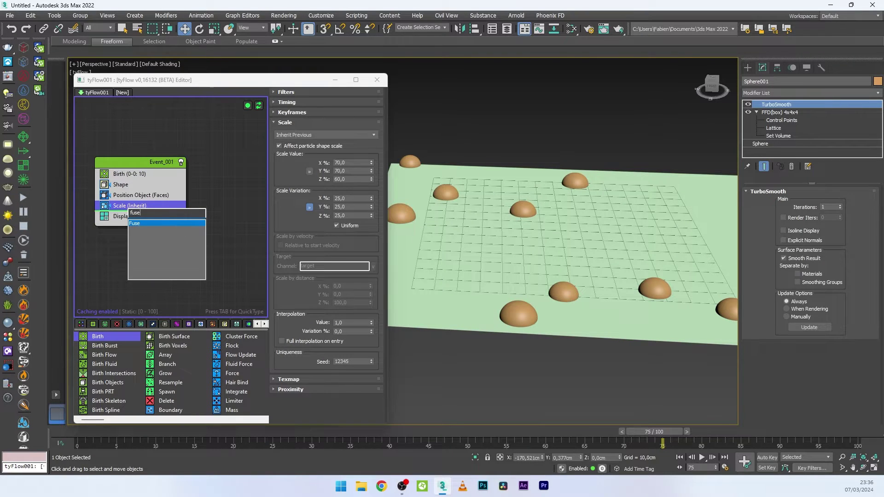
pyautogui.press('Return')
# - Set the Birth operator's particle total to 100
pyautogui.click(151, 175)
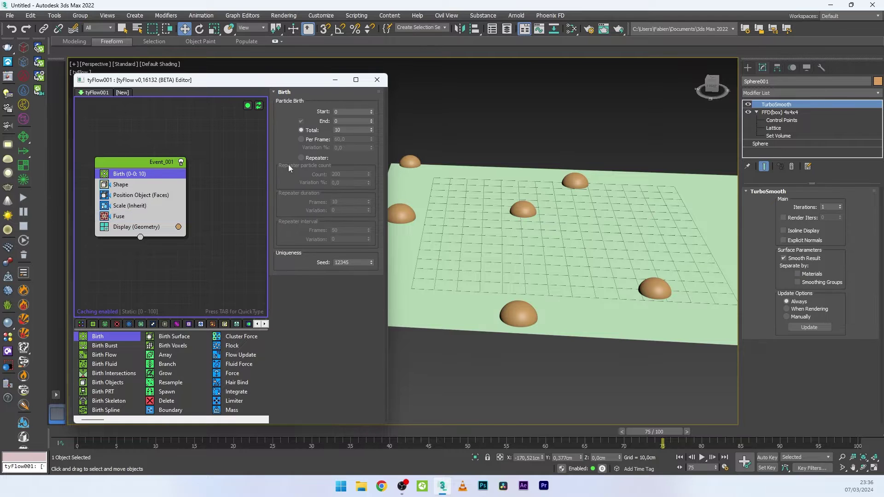
pyautogui.click(352, 131)
pyautogui.write('0')
pyautogui.press('Return')
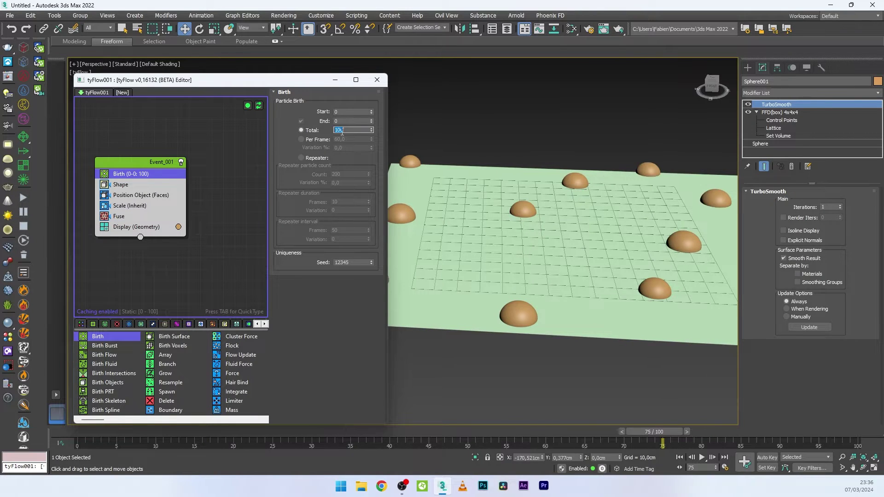
# - Set the Fuse operator's radius type to Shape Radius
pyautogui.moveTo(651, 218); pyautogui.dragTo(588, 233, button='middle')
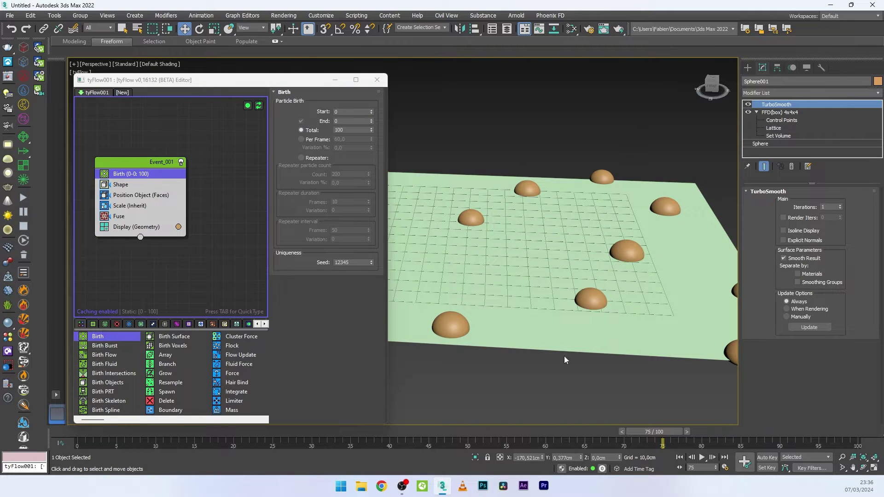
pyautogui.click(130, 216)
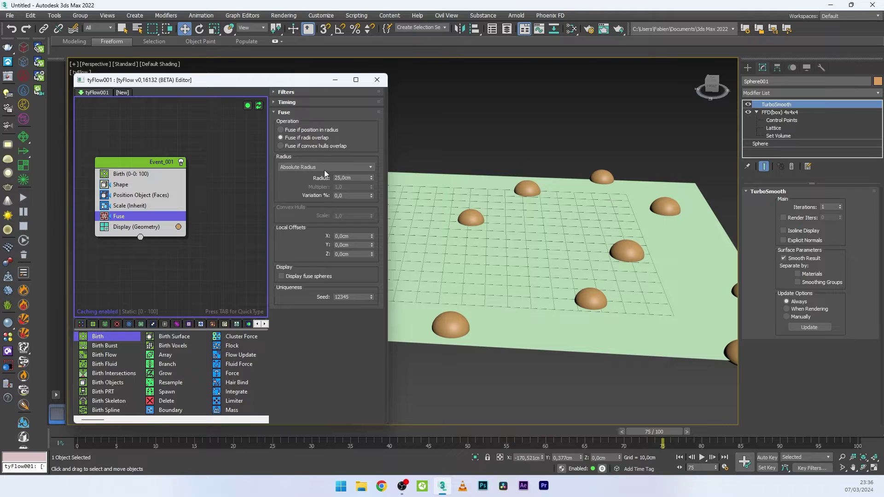
pyautogui.click(303, 167)
pyautogui.click(283, 194)
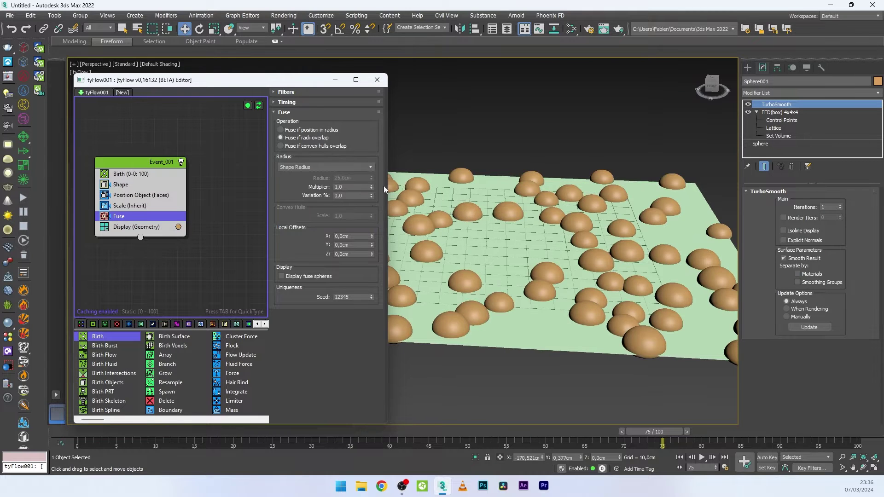
# - Set the Fuse operator's radius multiplier to 1.1
pyautogui.doubleClick(352, 187)
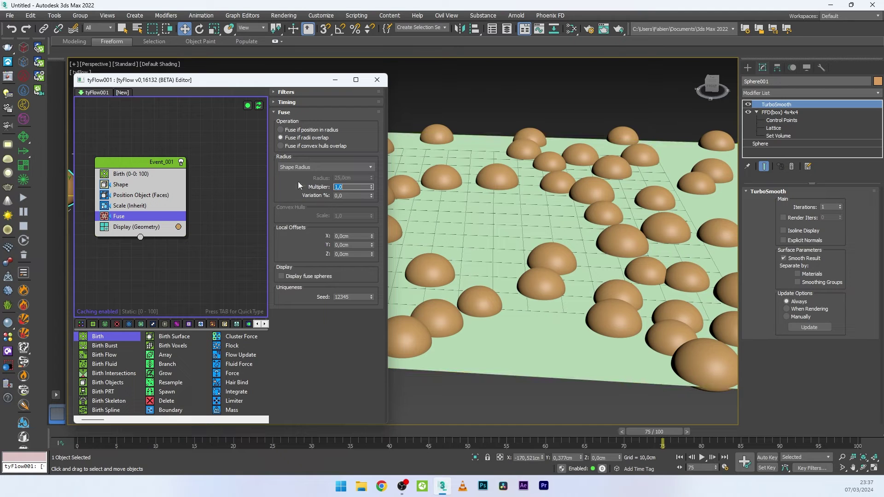
pyautogui.keyDown('alt'); pyautogui.moveTo(455, 219); pyautogui.dragTo(458, 295, button='middle'); pyautogui.keyUp('alt')
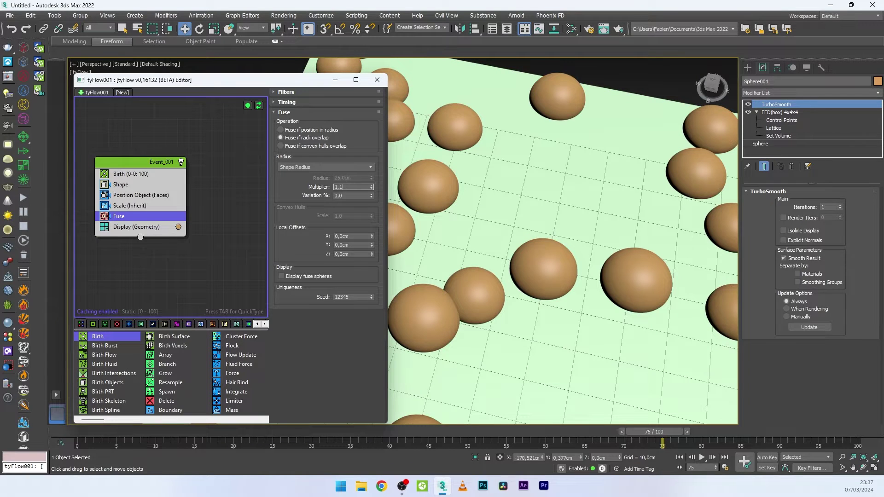
pyautogui.press('Return')
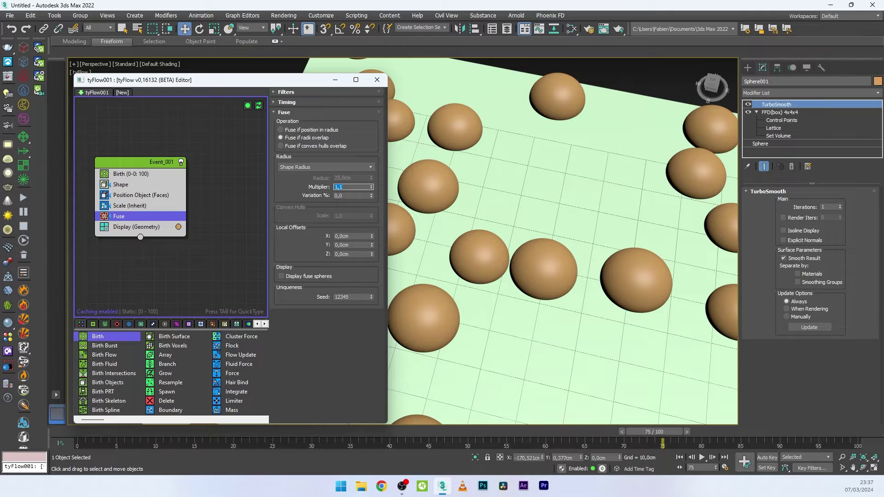
pyautogui.keyDown('alt'); pyautogui.moveTo(412, 255); pyautogui.dragTo(435, 168, button='middle'); pyautogui.keyUp('alt')
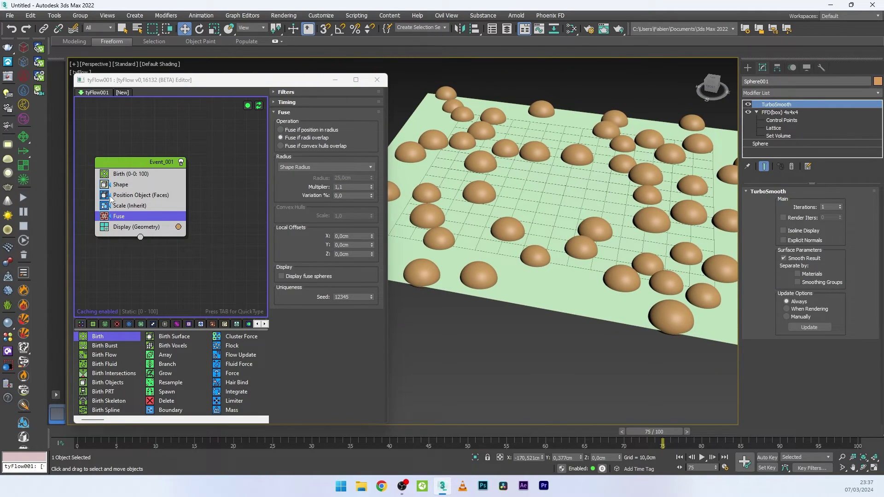
# - Try a particle total of 50 in the Birth operator and settle on 40
pyautogui.click(145, 175)
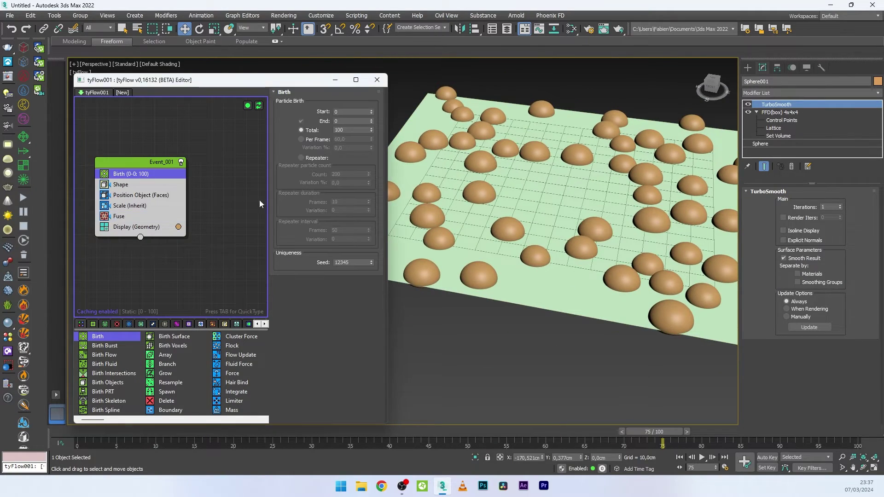
pyautogui.doubleClick(361, 131)
pyautogui.write('50')
pyautogui.press('Return')
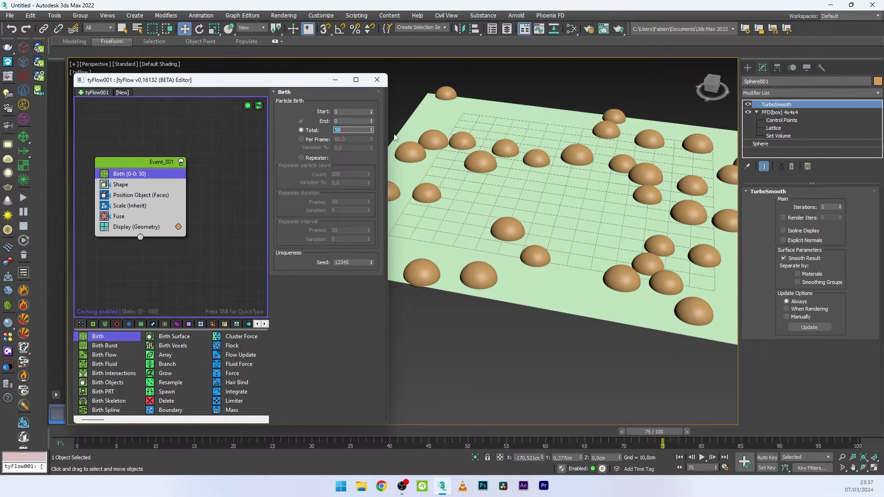
pyautogui.press('Return')
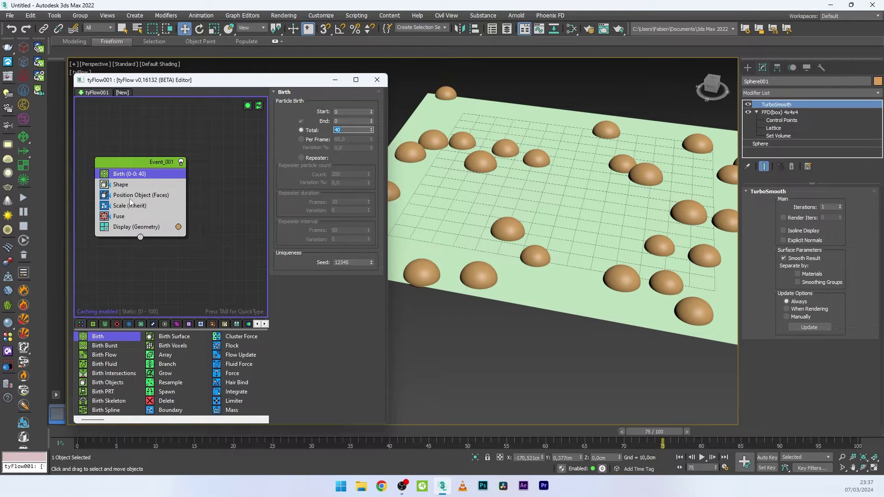
# - Set the Fuse operator's radius multiplier to 1.5
pyautogui.click(120, 215)
pyautogui.press('Return')
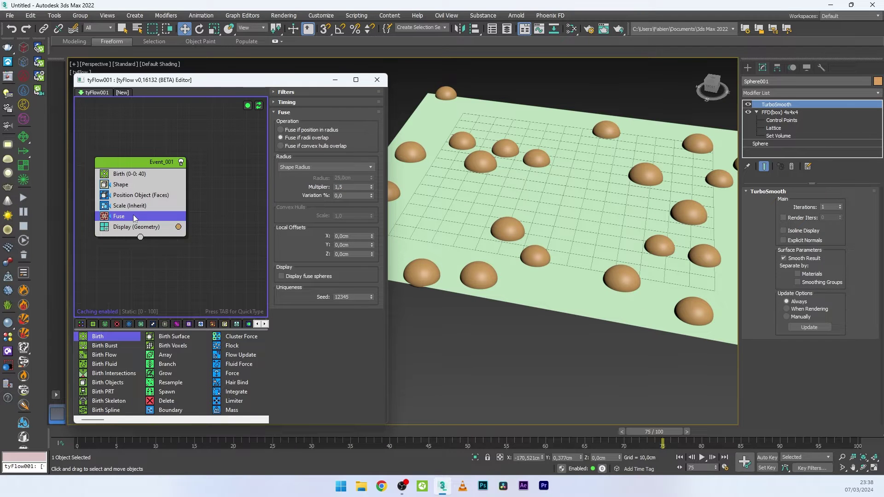
# - Add a Particle Groups operator directly below Fuse and assign it to simulation group 1
pyautogui.press('Tab')
pyautogui.write('parti')
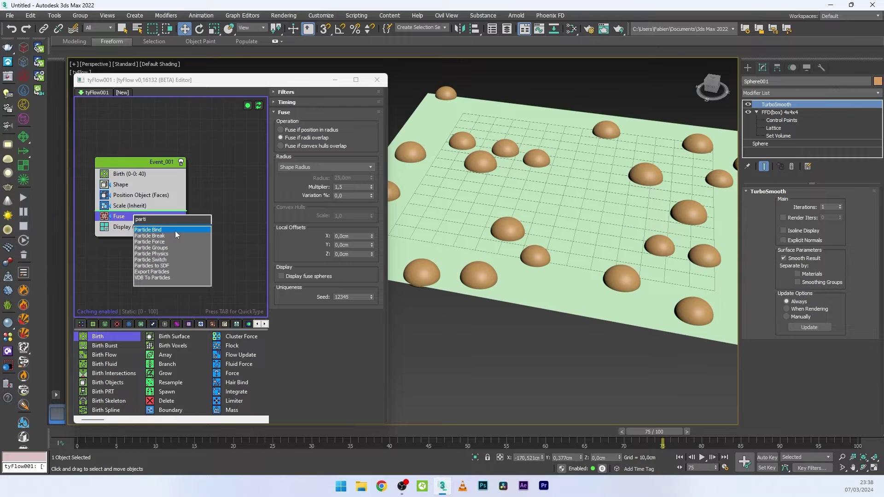
pyautogui.click(163, 248)
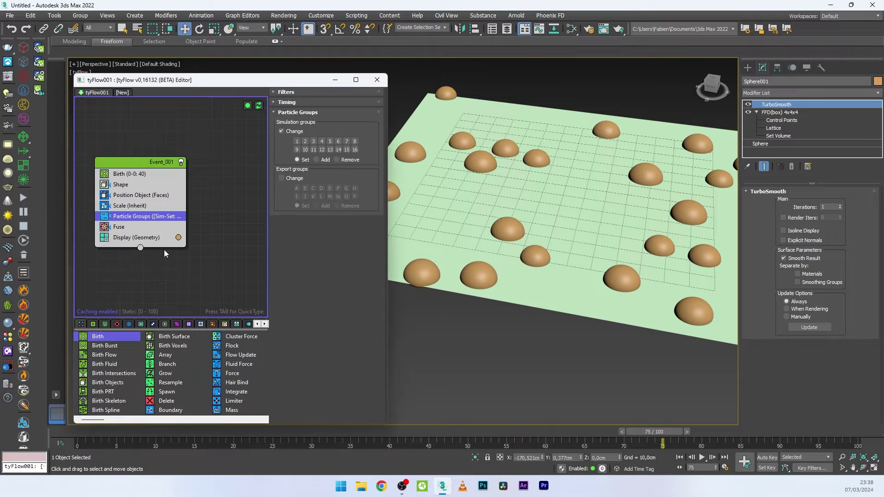
pyautogui.moveTo(148, 218); pyautogui.dragTo(146, 233)
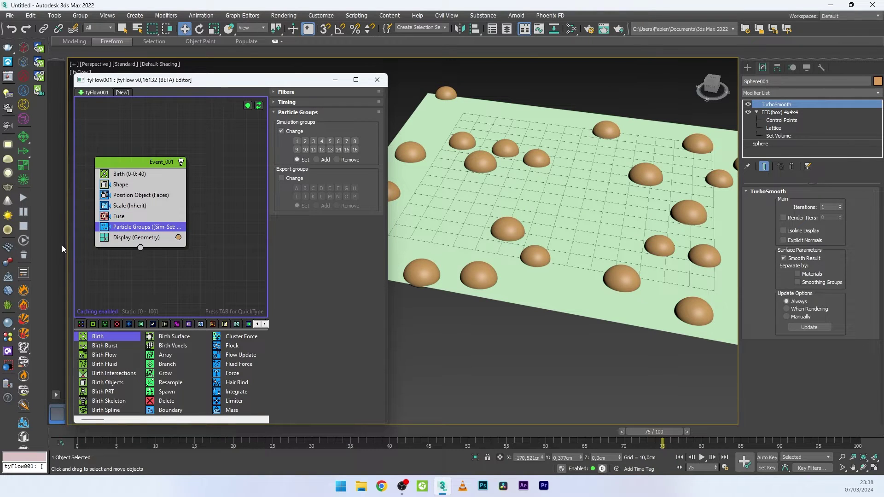
pyautogui.click(297, 141)
# - Copy the whole droplet event and paste the duplicate beside the original
pyautogui.moveTo(145, 163); pyautogui.dragTo(134, 163)
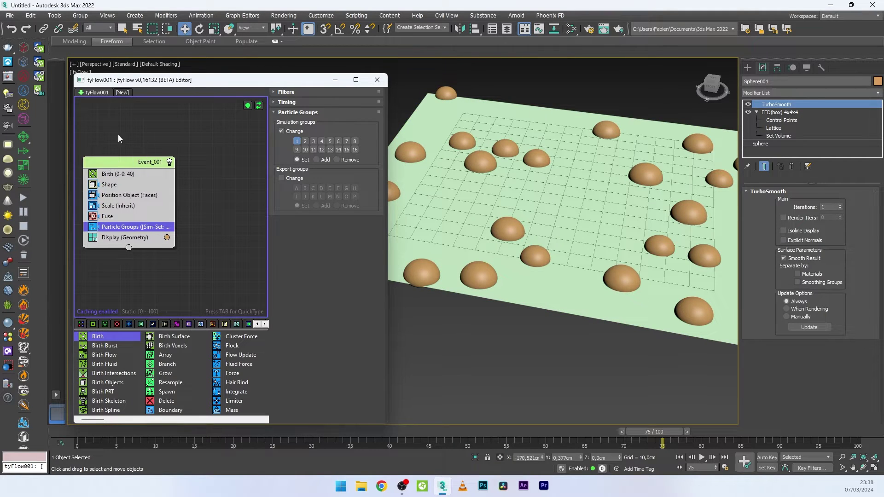
pyautogui.rightClick(122, 161)
pyautogui.click(134, 166)
pyautogui.moveTo(184, 170); pyautogui.dragTo(153, 177, button='middle')
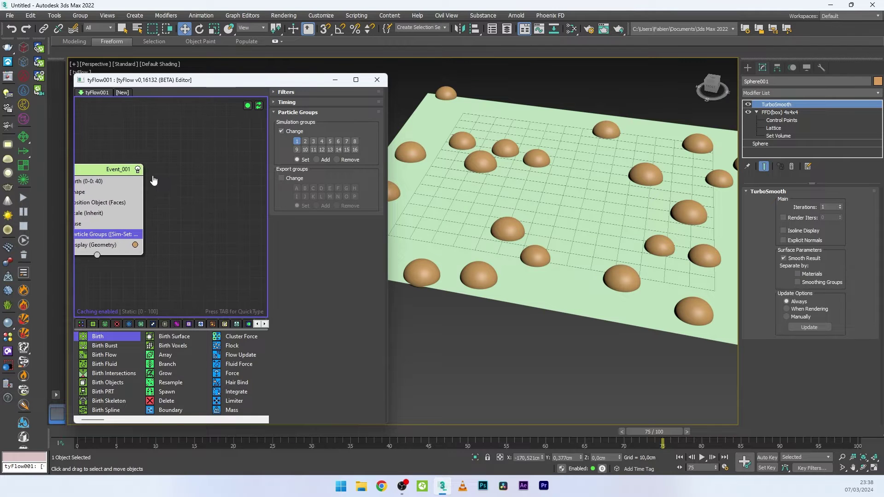
pyautogui.rightClick(178, 170)
pyautogui.click(196, 176)
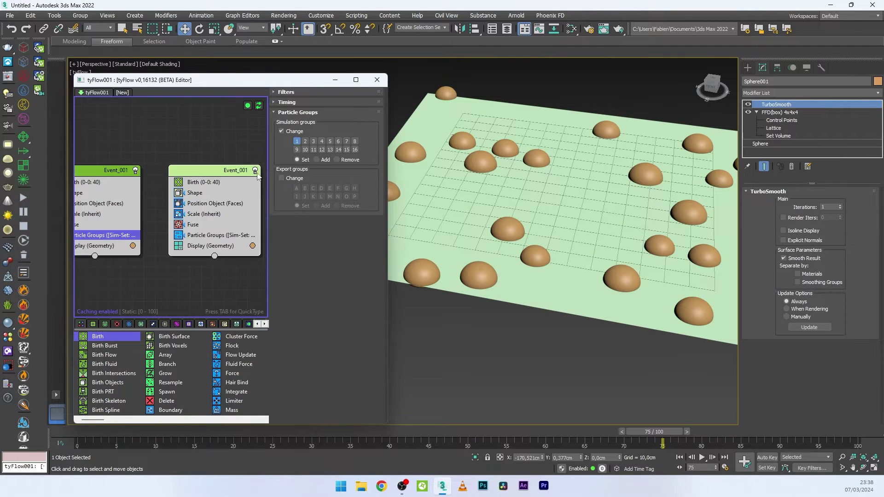
# - Disable the Fuse and Particle Groups operators in the copied event, keeping the event itself enabled
pyautogui.click(204, 235)
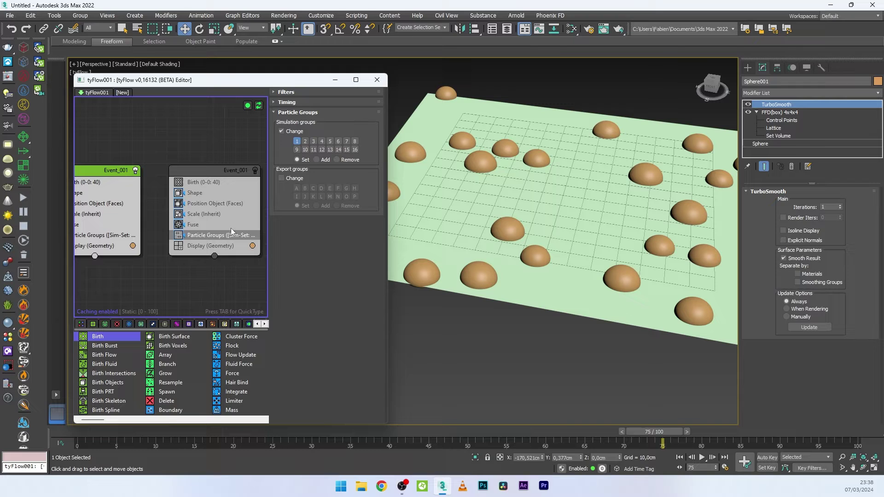
pyautogui.click(178, 235)
pyautogui.click(178, 224)
pyautogui.click(255, 171)
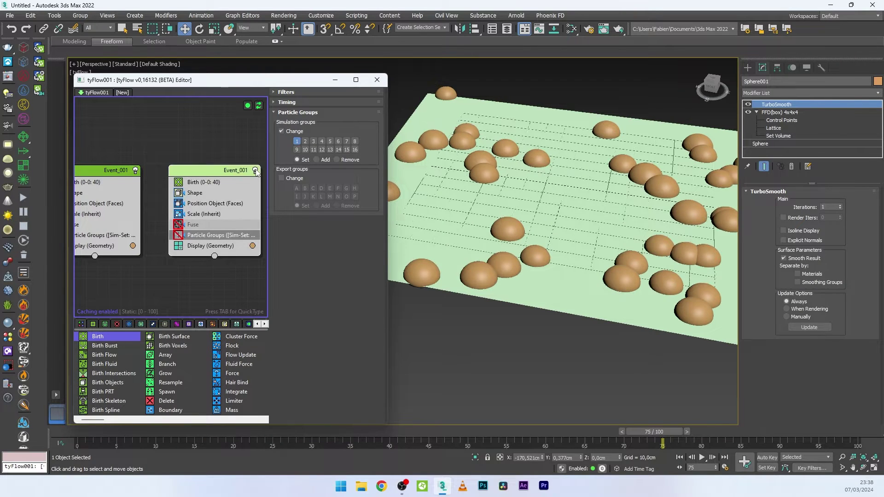
# - Change the copied event's display color to light purple by raising its blue value to 1.0
pyautogui.click(252, 246)
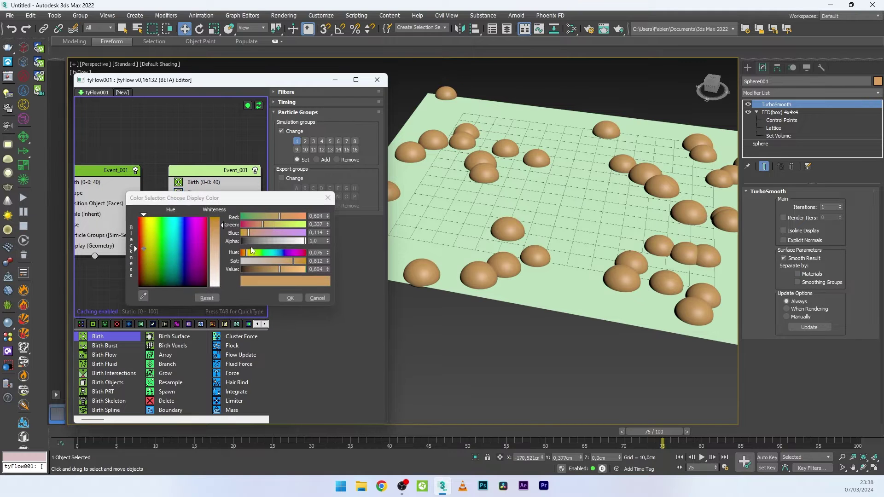
pyautogui.moveTo(288, 233); pyautogui.dragTo(325, 234)
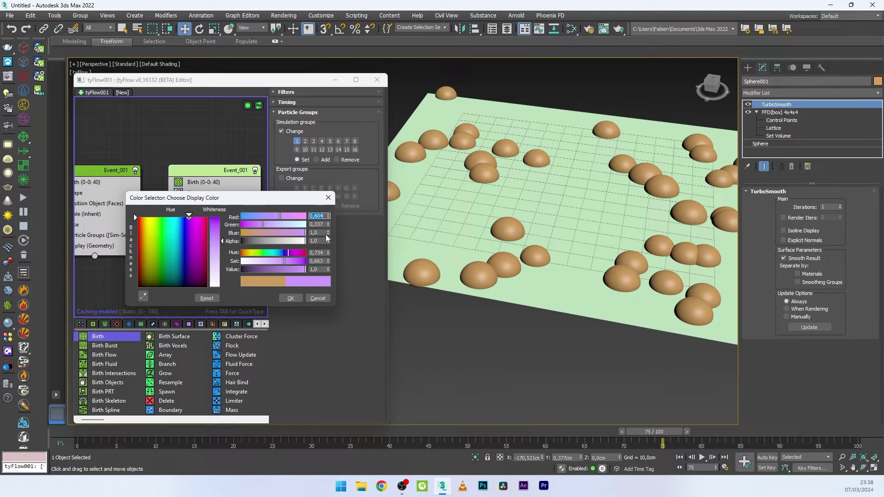
pyautogui.click(291, 298)
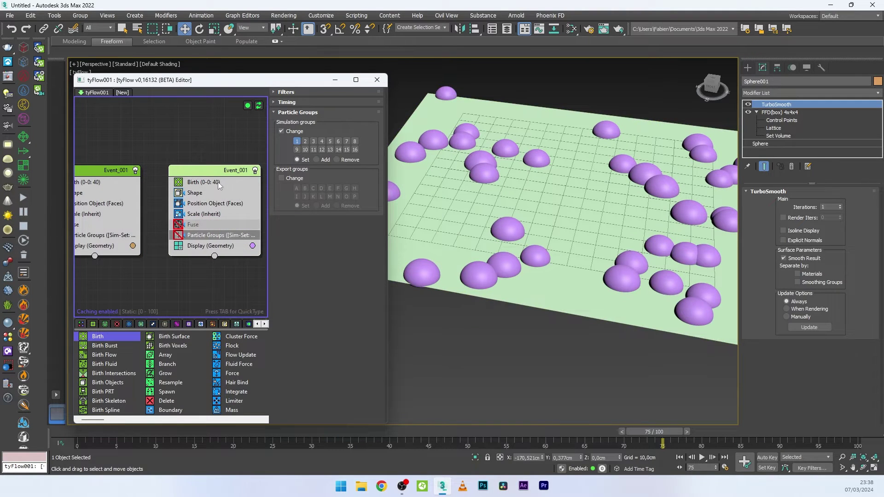
# - Set the Position Object seed in the copied event to 12362
pyautogui.click(225, 204)
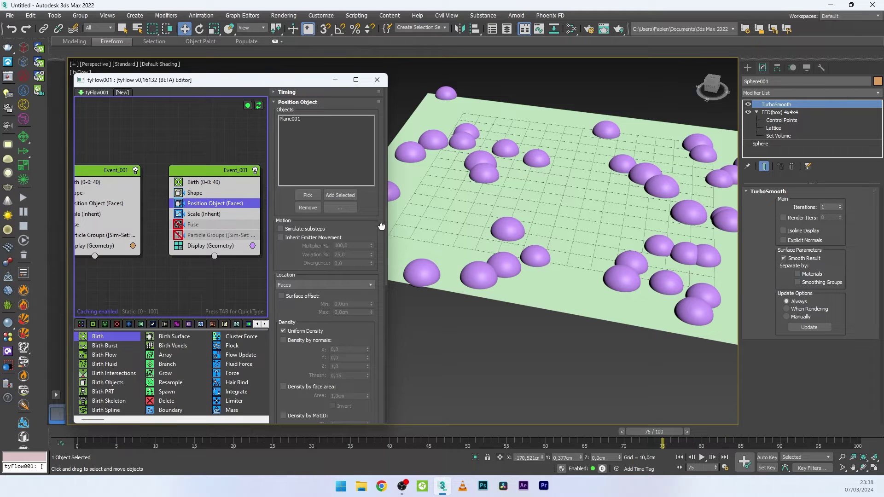
pyautogui.moveTo(386, 233); pyautogui.dragTo(385, 379)
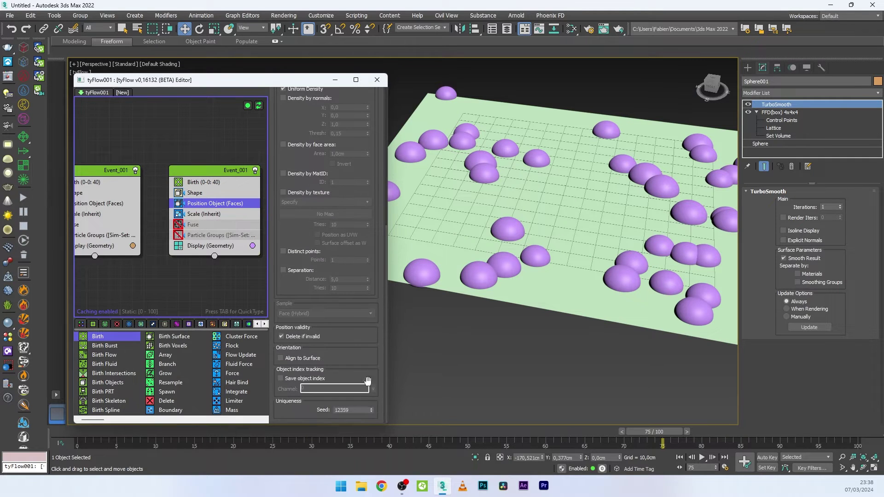
pyautogui.click(371, 408)
pyautogui.click(371, 407)
pyautogui.click(371, 407)
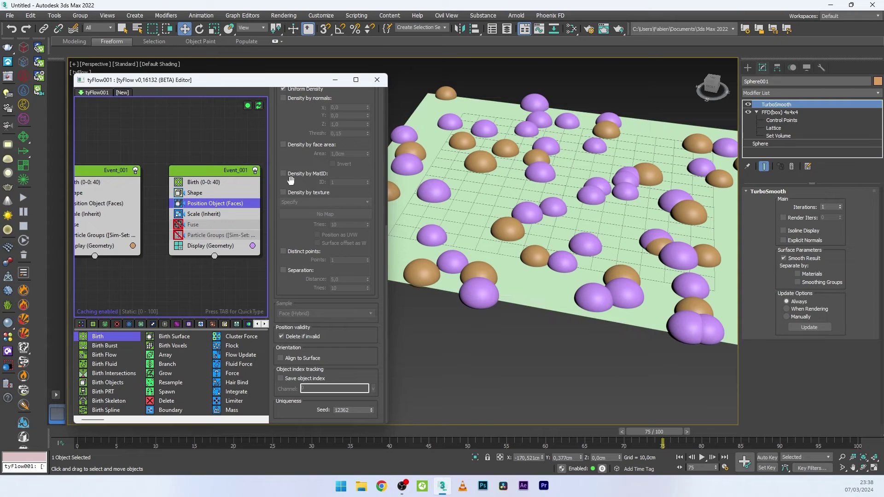
# - Set the copied event's Birth particle total to 1000
pyautogui.click(207, 182)
pyautogui.click(339, 130)
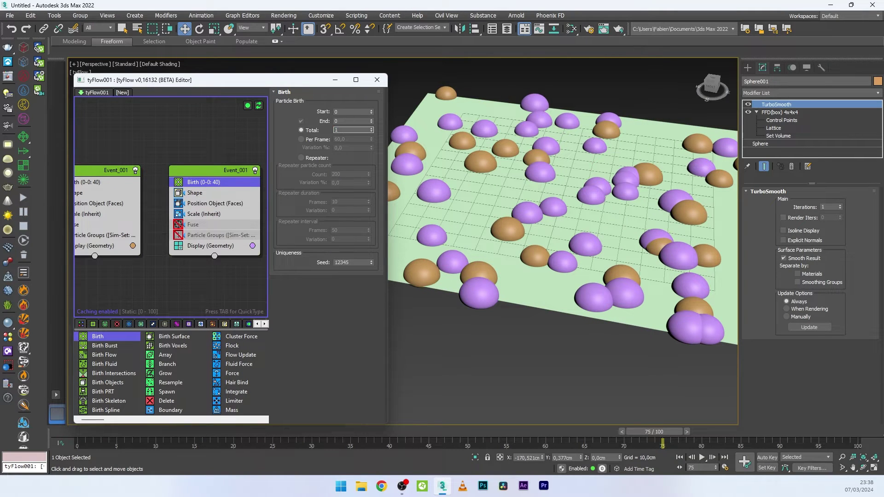
pyautogui.write('1000')
pyautogui.press('Return')
# - Link the copied event's X, Y and Z scale values, try 50% and 20%, and settle on 25%
pyautogui.click(204, 214)
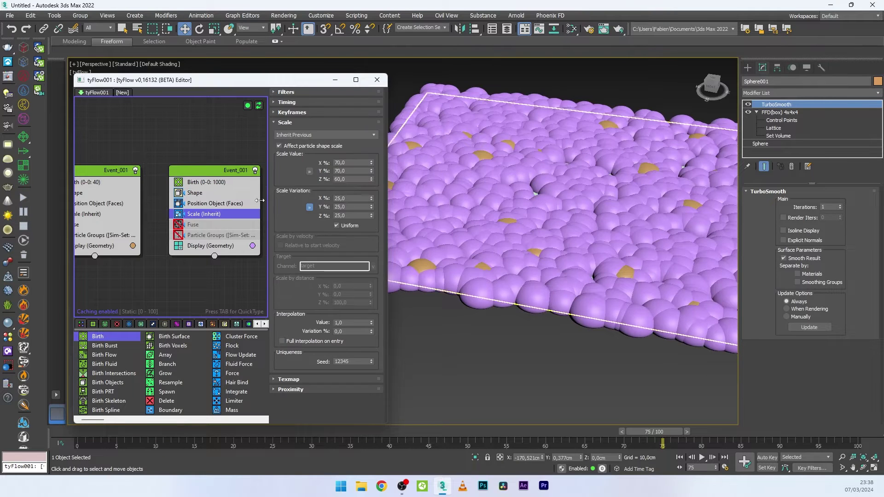
pyautogui.click(310, 171)
pyautogui.doubleClick(353, 163)
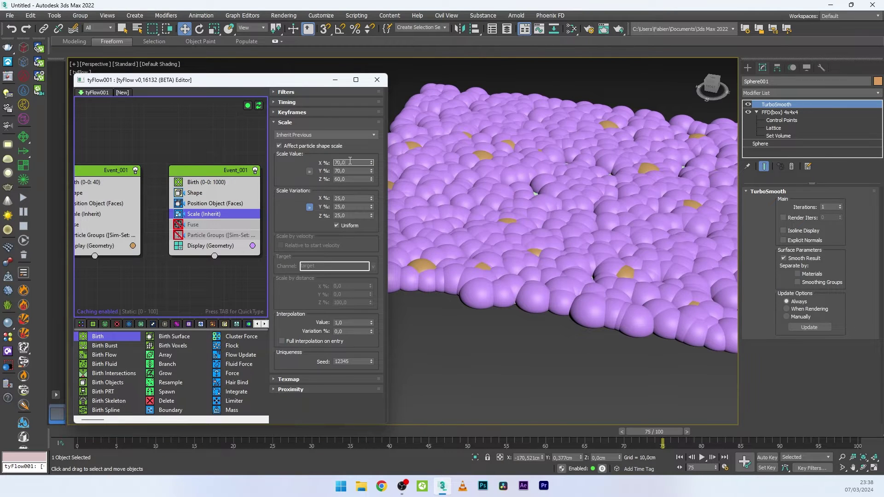
pyautogui.write('50')
pyautogui.press('Return')
pyautogui.write('2')
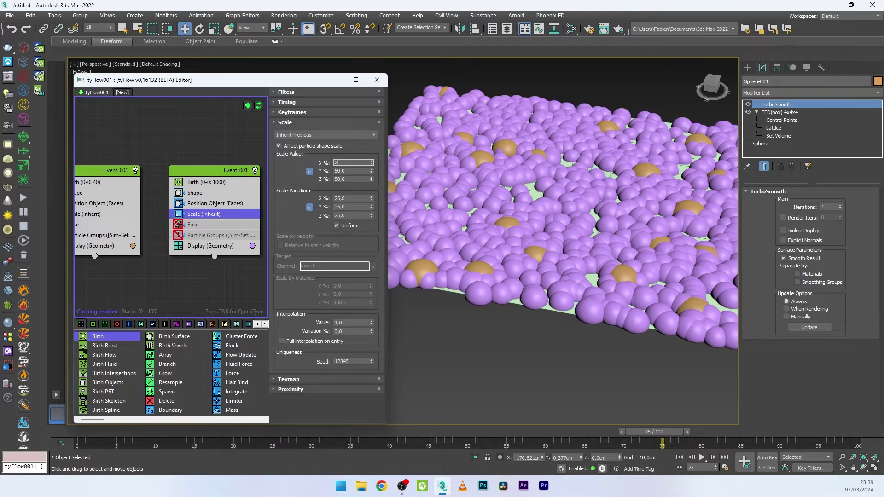
pyautogui.write('0')
pyautogui.press('Return')
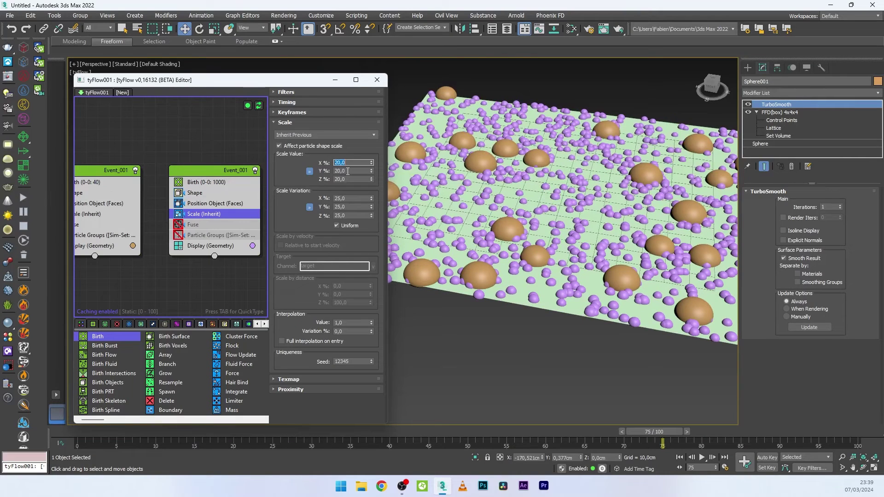
pyautogui.write('25')
pyautogui.press('Return')
pyautogui.scroll(3, 422, 248)
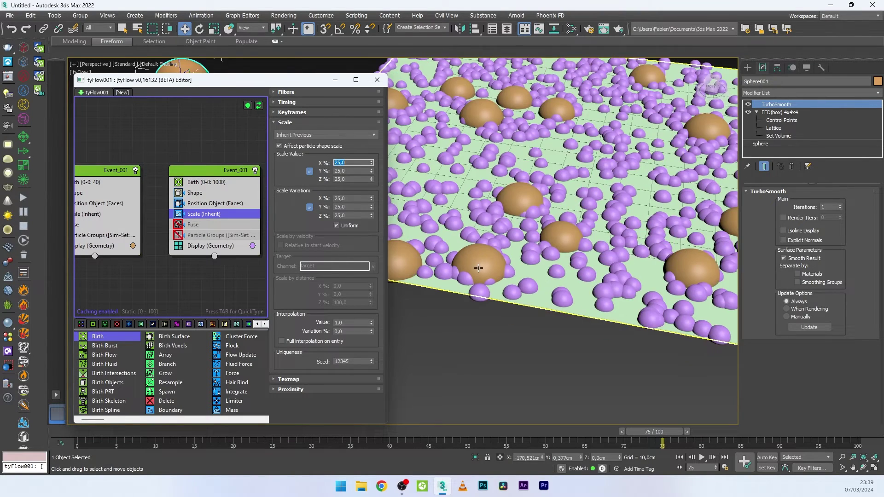
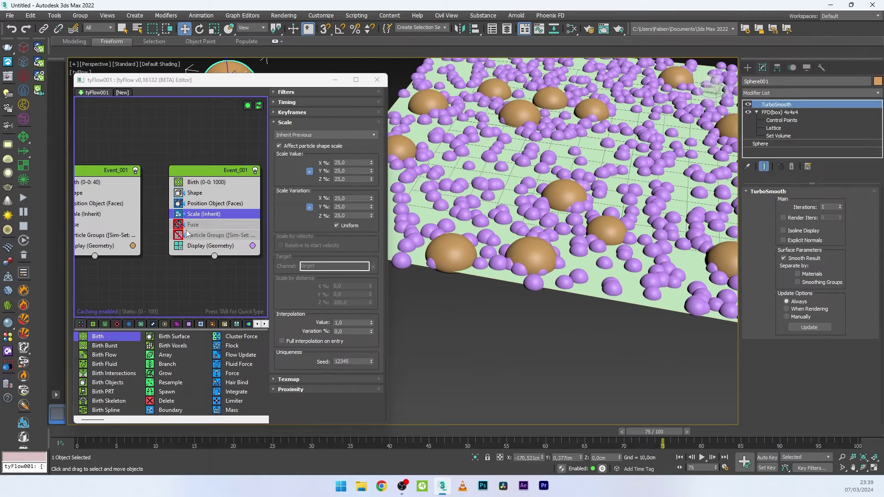
# - Add a Property Test operator between Fuse and Particle Groups in the copied event
pyautogui.moveTo(164, 233); pyautogui.dragTo(134, 241, button='middle')
pyautogui.click(160, 235)
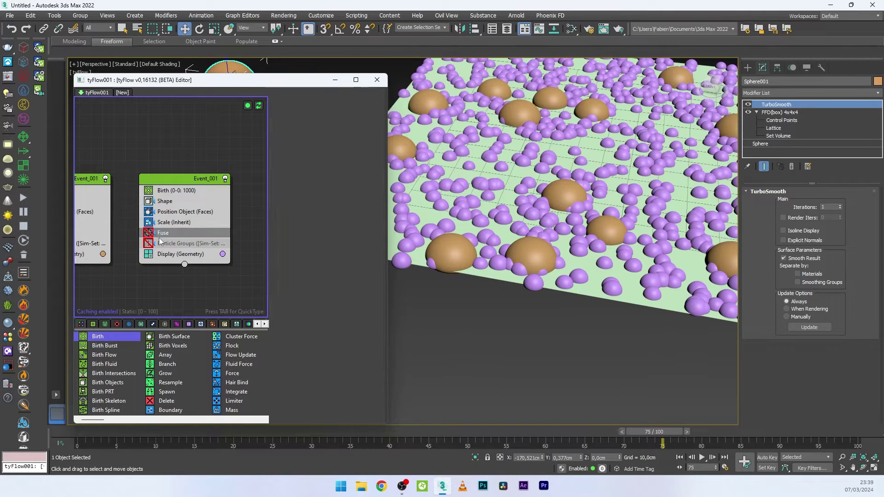
pyautogui.press('Tab')
pyautogui.write('pro')
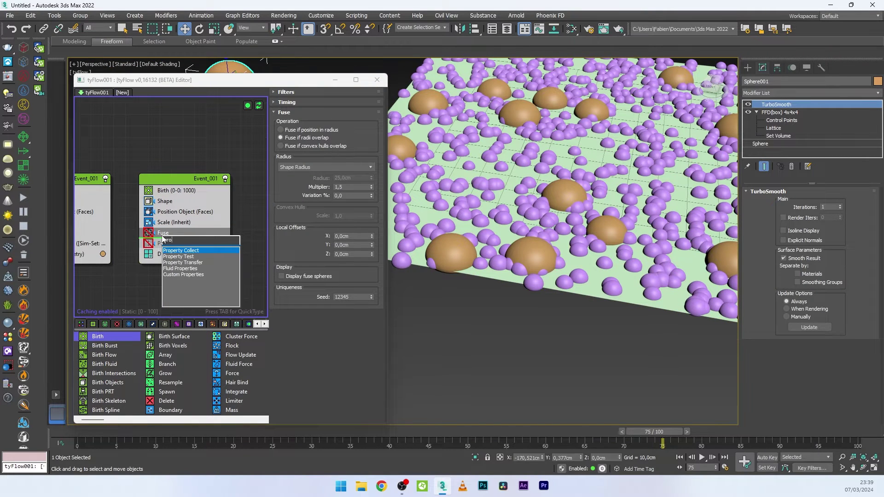
pyautogui.click(194, 256)
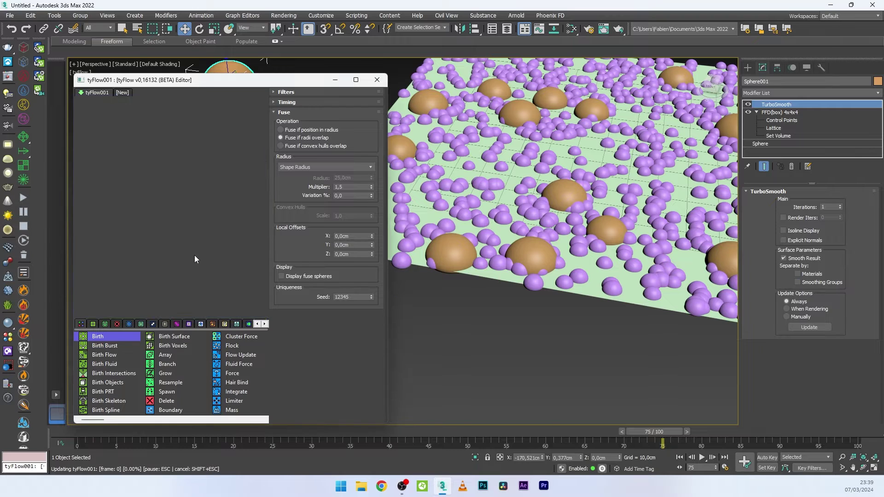
# - Create a new event with a Delete operator and connect the Property Test output to it
pyautogui.moveTo(180, 250); pyautogui.dragTo(114, 243, button='middle')
pyautogui.click(175, 252)
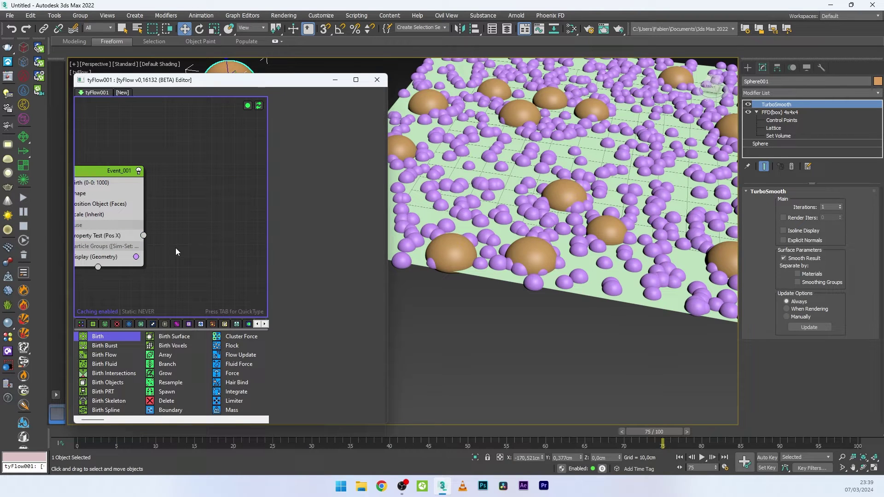
pyautogui.press('Tab')
pyautogui.write('dele')
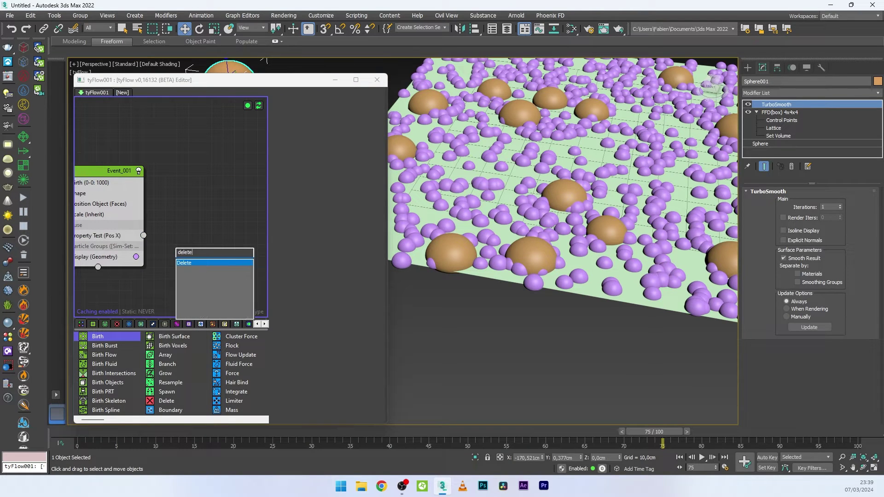
pyautogui.write('te')
pyautogui.press('Return')
pyautogui.moveTo(143, 236); pyautogui.dragTo(176, 242)
pyautogui.moveTo(178, 214); pyautogui.dragTo(221, 224, button='middle')
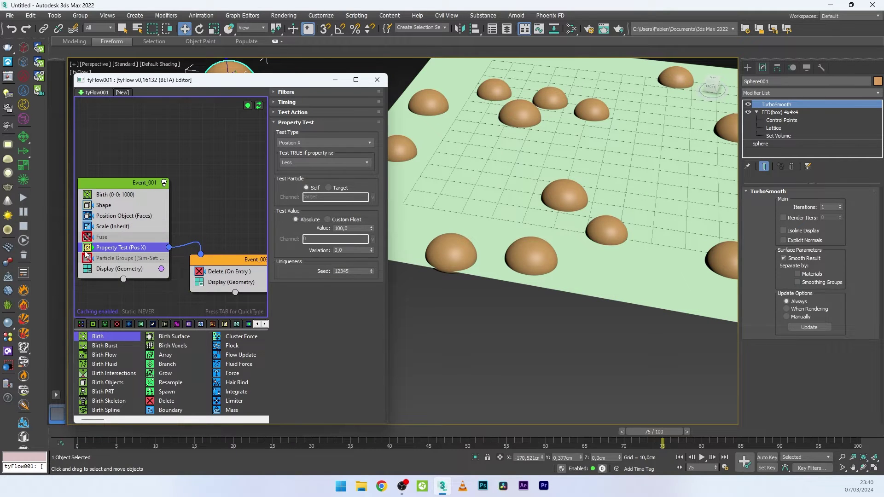
# - Make the Property Test check for Neighbors, testing true when the value is Greater than 0
pyautogui.click(301, 142)
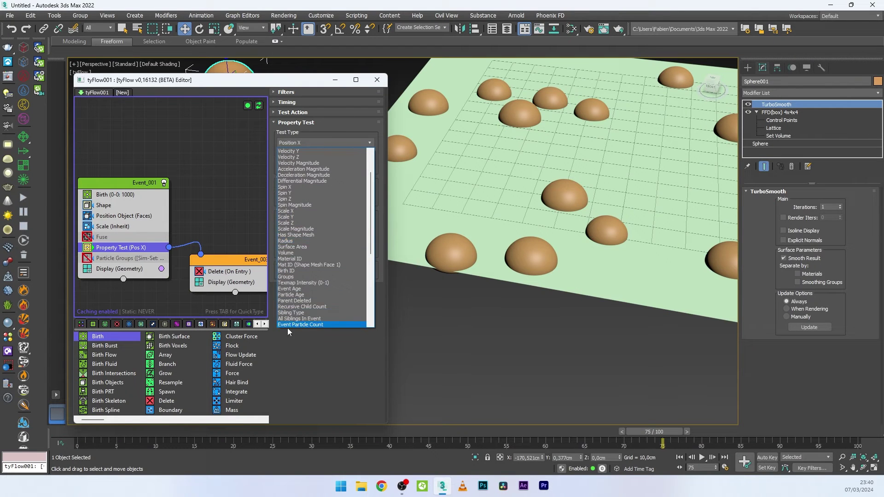
pyautogui.scroll(-3, 293, 306)
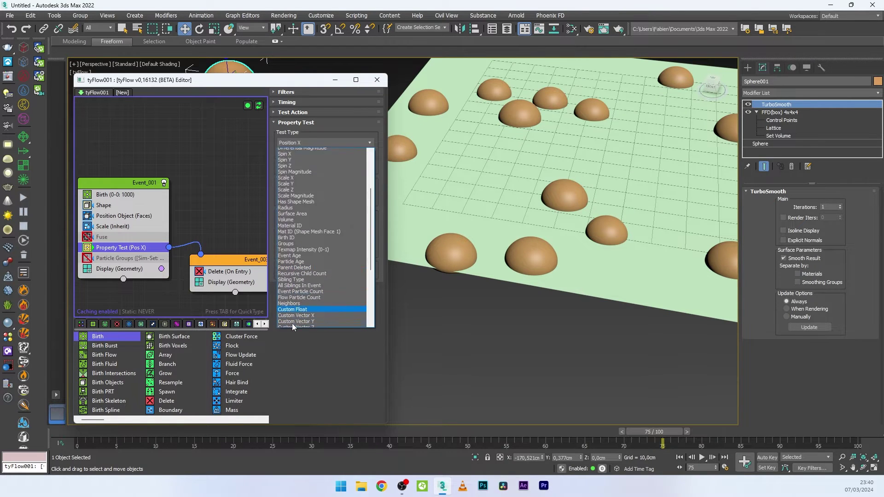
pyautogui.click(285, 283)
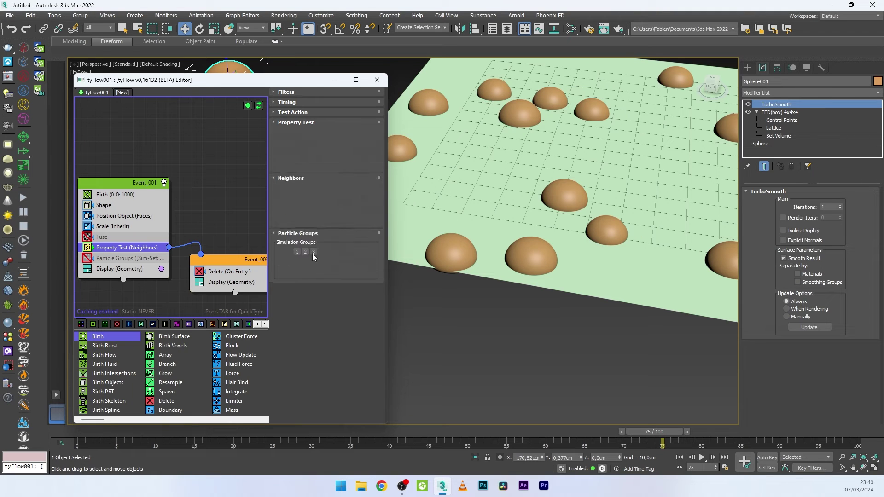
pyautogui.click(300, 162)
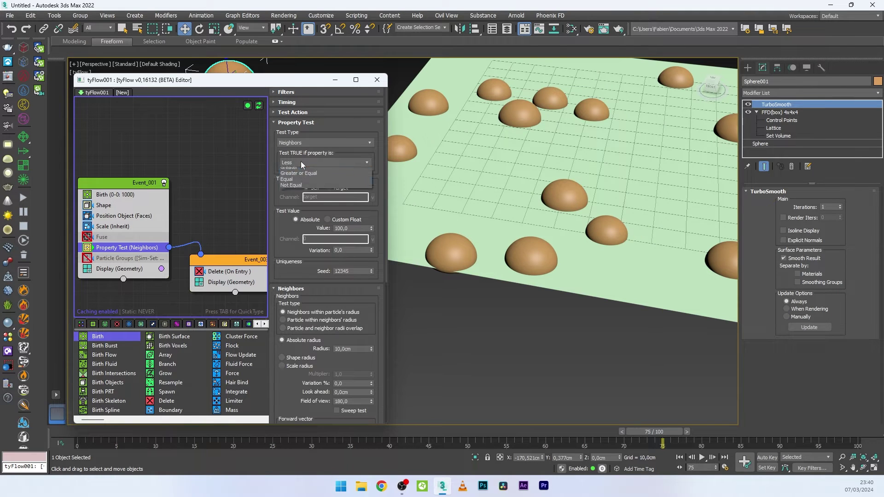
pyautogui.click(323, 179)
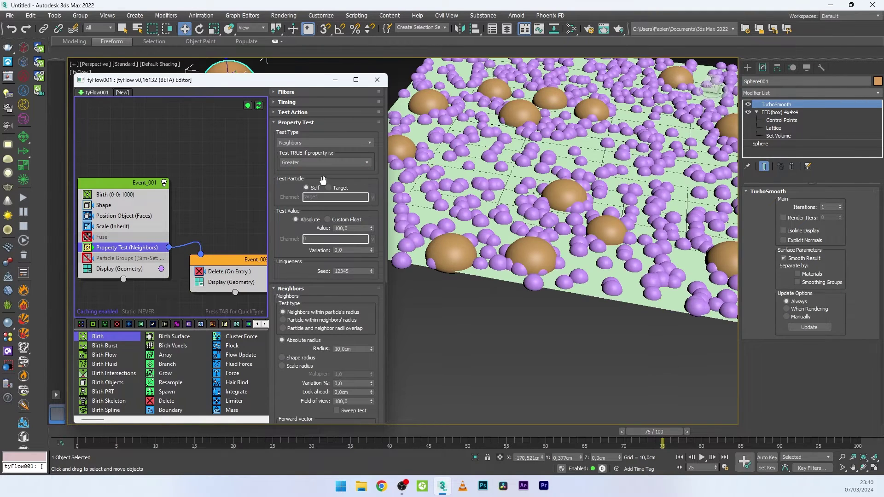
pyautogui.click(351, 228)
pyautogui.write('0')
pyautogui.press('Return')
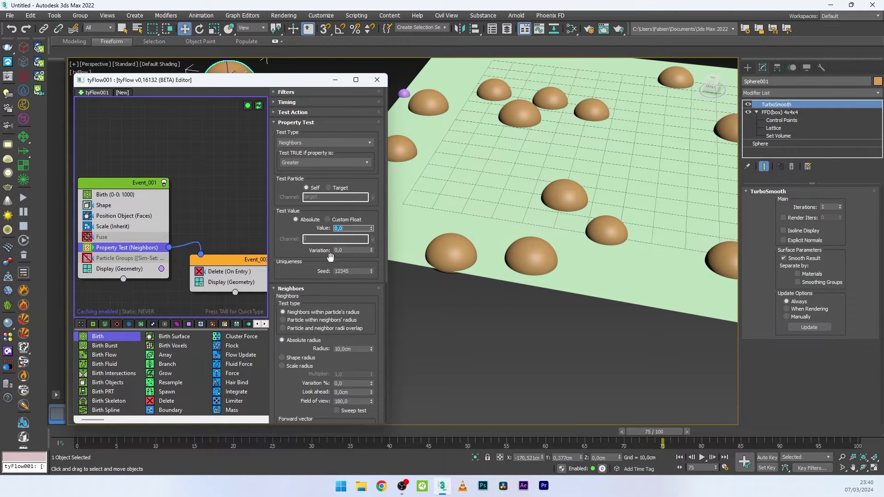
# - Set the Neighbors test to particle and neighbor radii overlap, using the shape radius
pyautogui.scroll(-5, 349, 207)
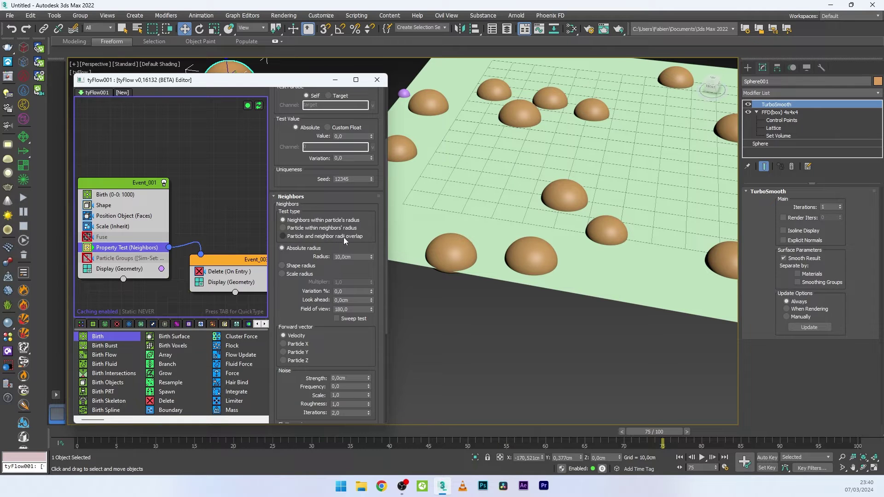
pyautogui.click(322, 236)
pyautogui.click(304, 249)
pyautogui.click(281, 265)
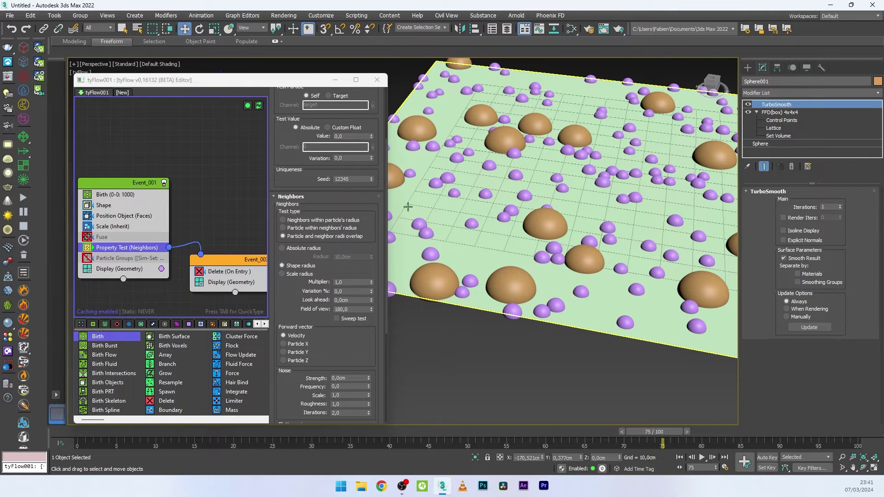
# - Check the large-drop event's Particle Groups operator and restrict the small drops' Neighbors test to simulation group 1
pyautogui.scroll(-5, 375, 258)
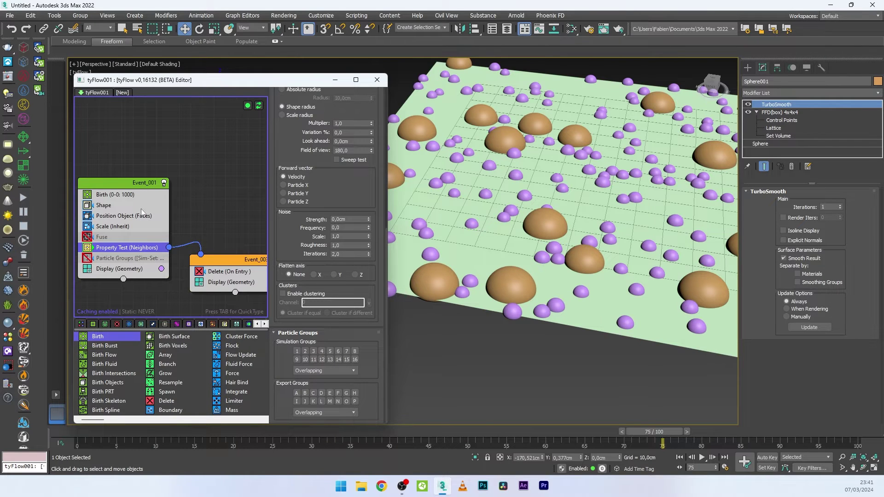
pyautogui.moveTo(141, 208); pyautogui.dragTo(255, 209, button='middle')
pyautogui.moveTo(172, 210); pyautogui.dragTo(212, 205, button='middle')
pyautogui.click(138, 244)
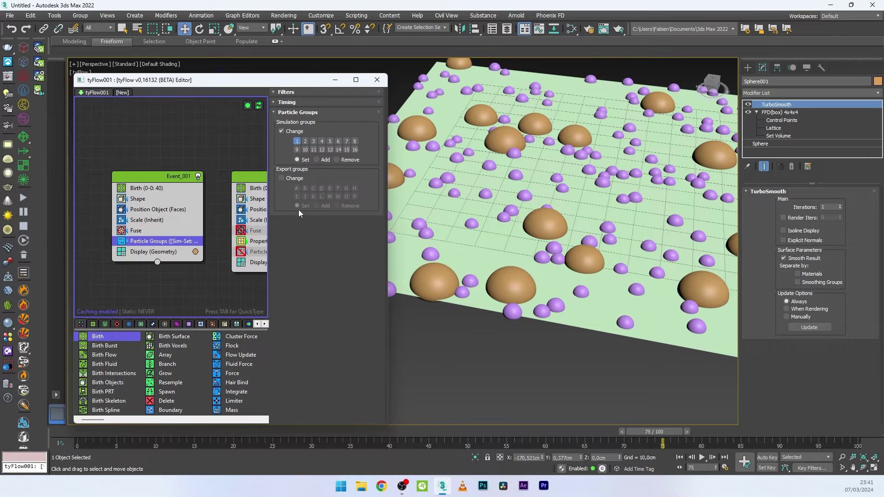
pyautogui.moveTo(186, 249); pyautogui.dragTo(116, 243, button='middle')
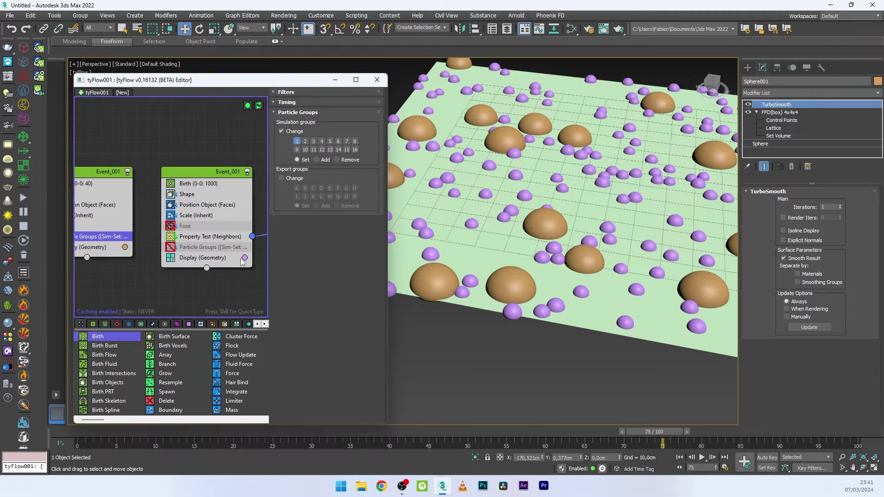
pyautogui.moveTo(262, 257); pyautogui.dragTo(126, 246, button='middle')
pyautogui.moveTo(182, 238); pyautogui.dragTo(214, 241, button='middle')
pyautogui.click(98, 228)
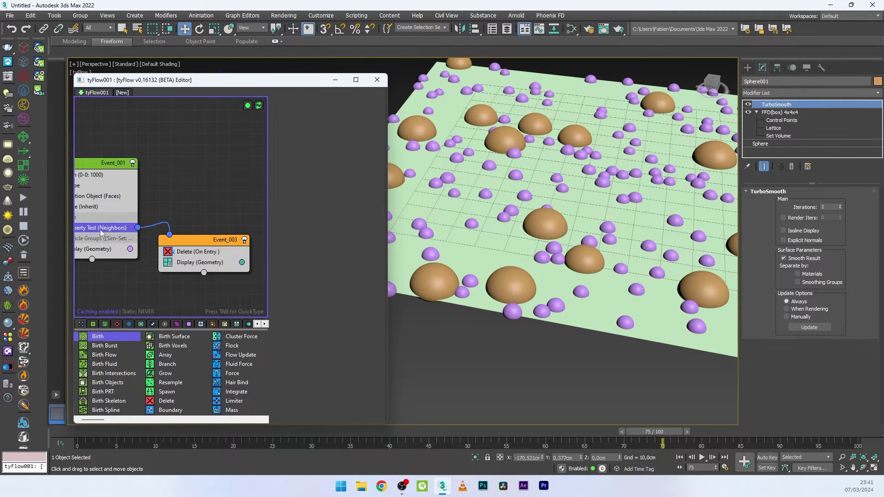
pyautogui.scroll(-5, 329, 363)
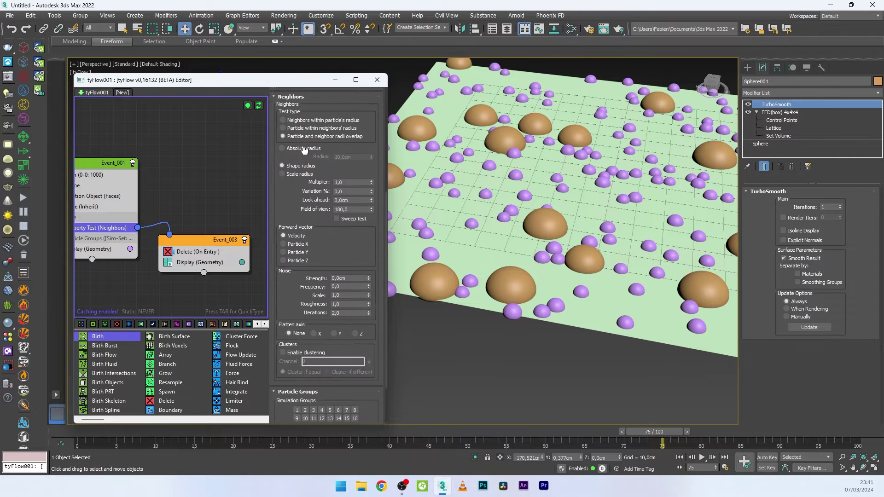
pyautogui.click(296, 375)
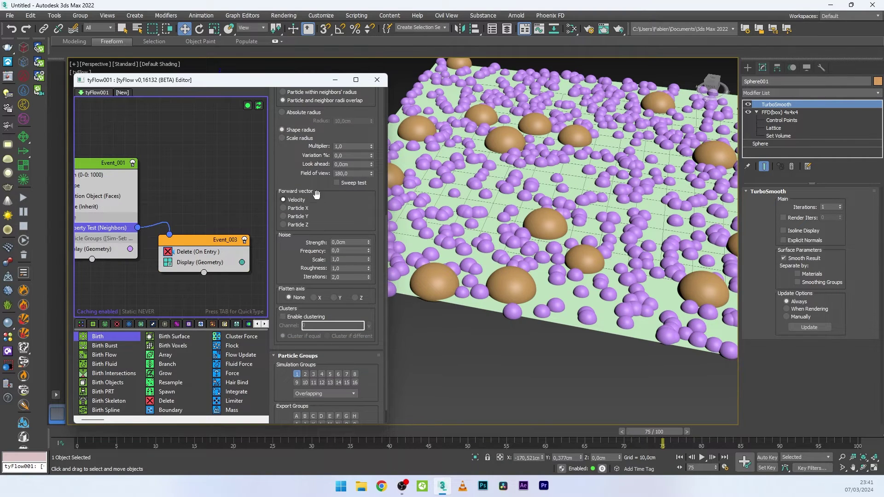
# - Raise the Neighbors test's shape radius multiplier to 1,9
pyautogui.scroll(3, 316, 194)
pyautogui.click(372, 252)
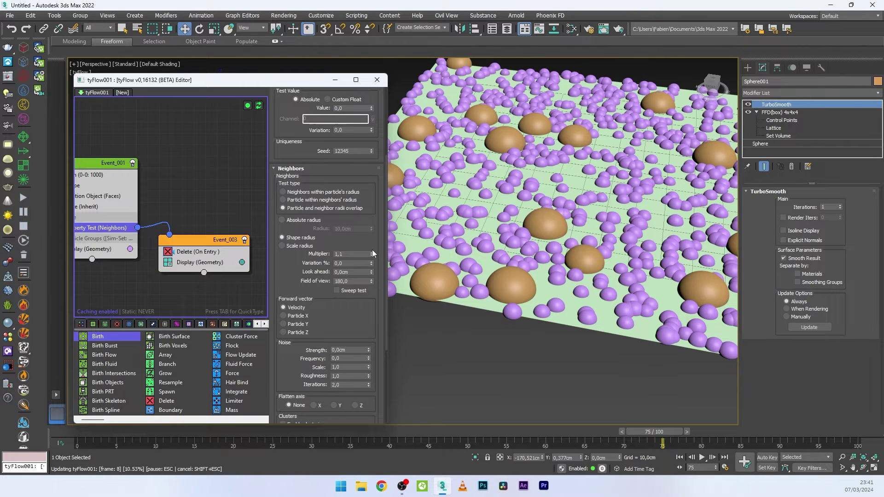
pyautogui.moveTo(372, 249)
pyautogui.mouseDown()
pyautogui.moveTo(369, 239)
pyautogui.moveTo(368, 251)
pyautogui.mouseUp()
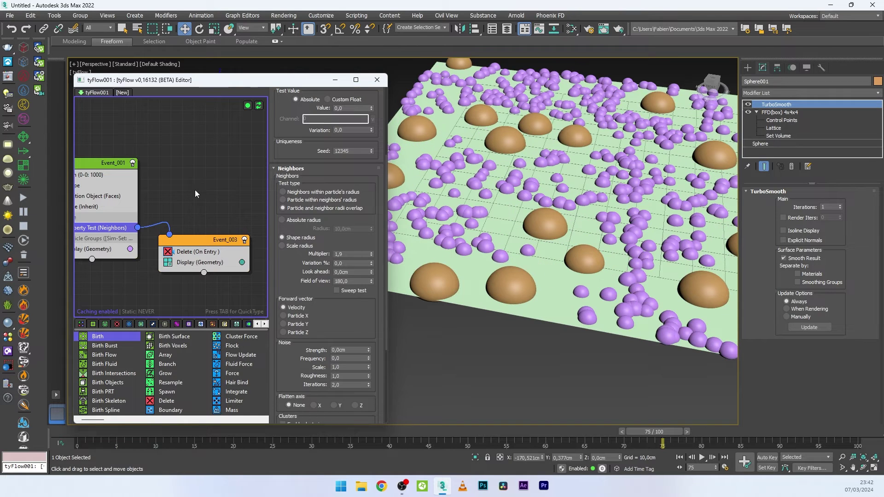
# - Enable Fuse in the small-drop event with a multiplier of 1,0 and set the event's X, Y and Z scale to 20%
pyautogui.moveTo(194, 189); pyautogui.dragTo(225, 191, button='middle')
pyautogui.click(128, 178)
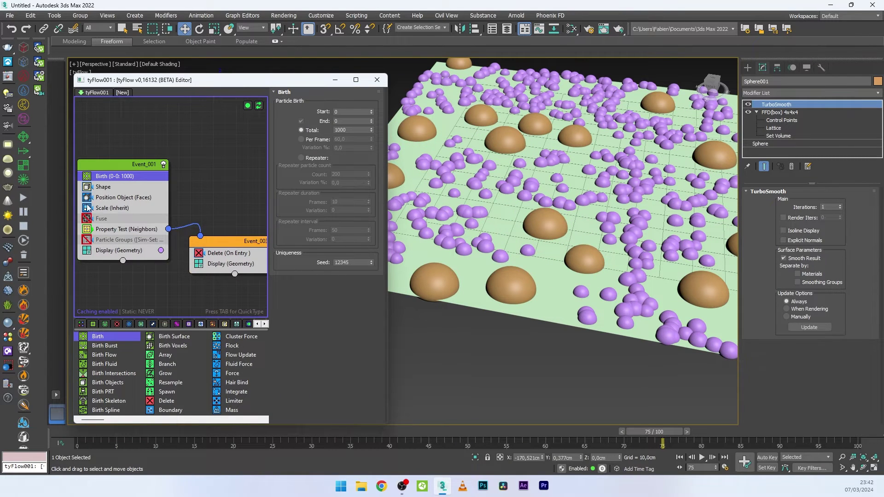
pyautogui.click(106, 218)
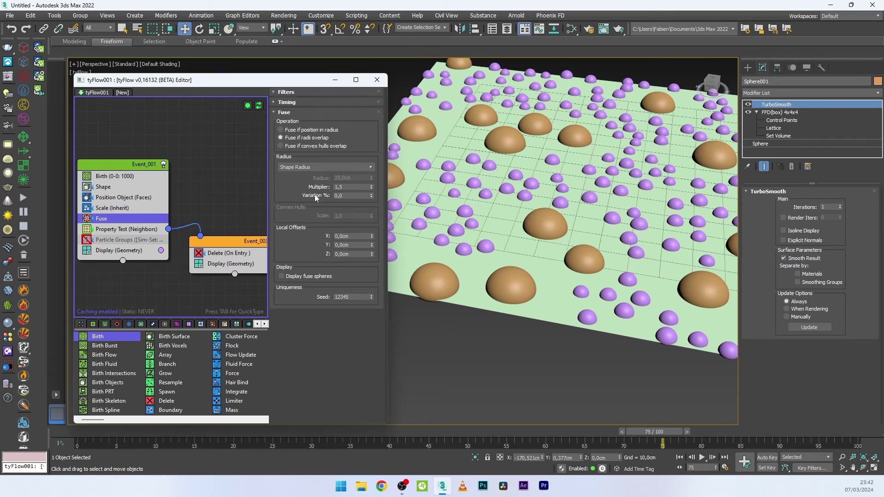
pyautogui.click(346, 186)
pyautogui.press('Return')
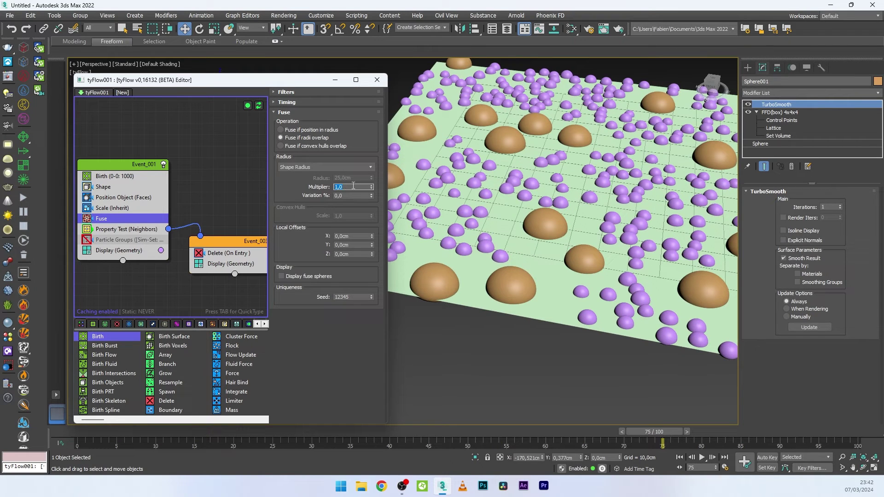
pyautogui.click(103, 187)
pyautogui.click(112, 208)
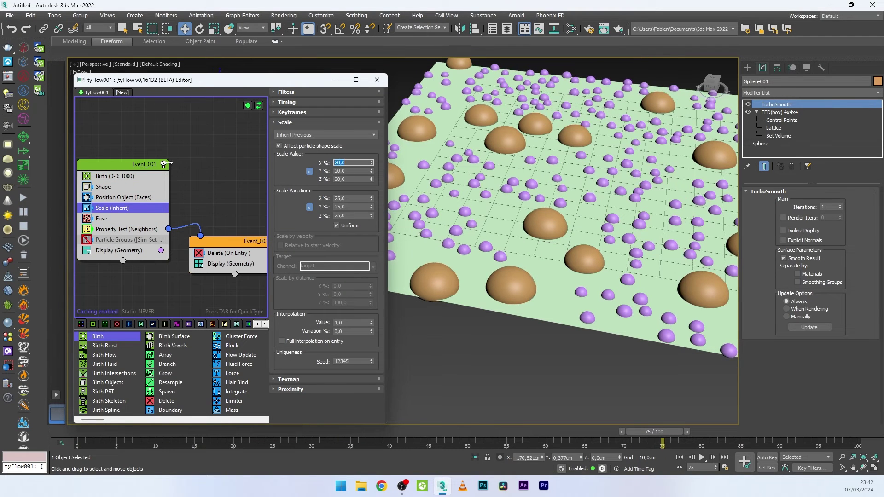
# - Raise the small-drop event's Birth total, trying 10000 and settling on 20000
pyautogui.click(151, 177)
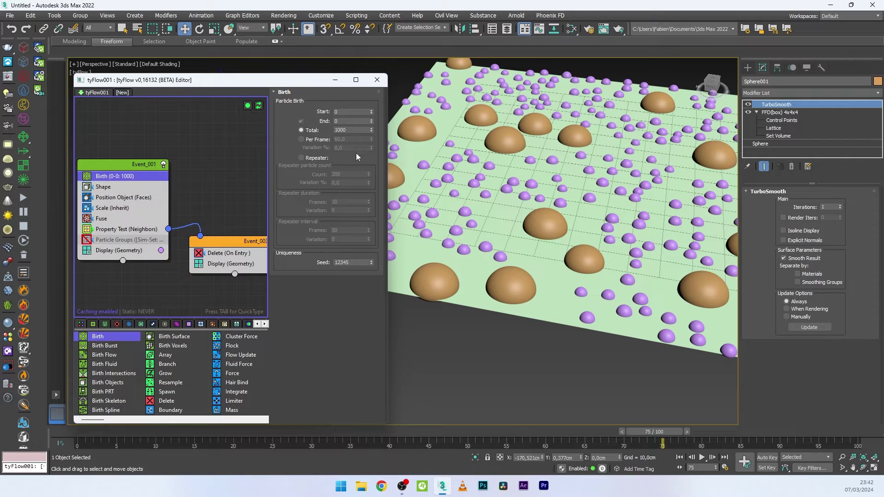
pyautogui.click(342, 130)
pyautogui.write('0')
pyautogui.press('Return')
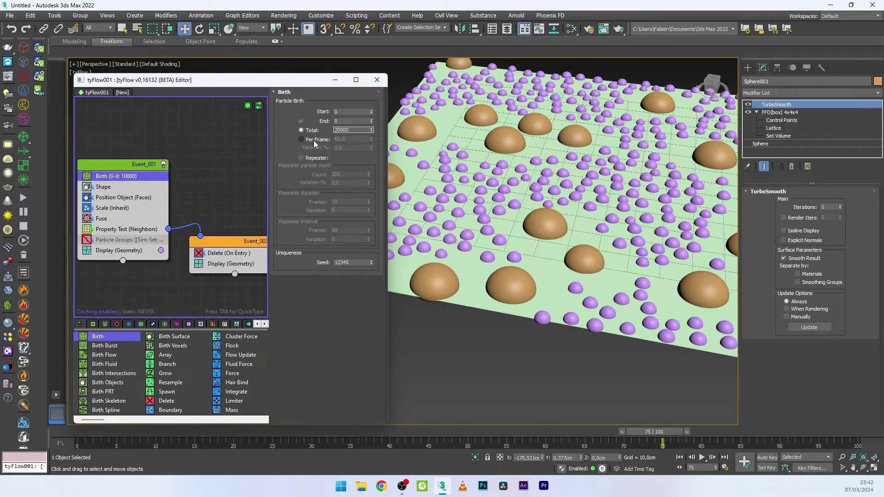
pyautogui.press('Return')
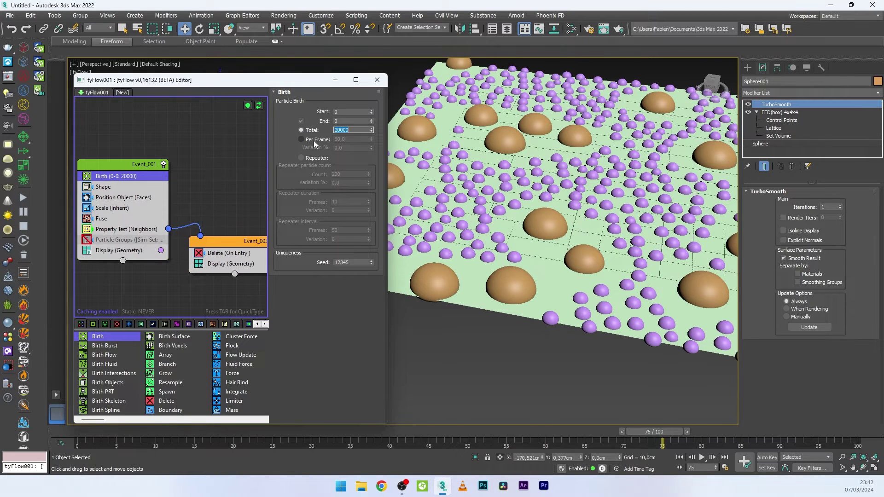
# - Set the small-drop event's Fuse multiplier to 1,1
pyautogui.click(104, 219)
pyautogui.doubleClick(352, 186)
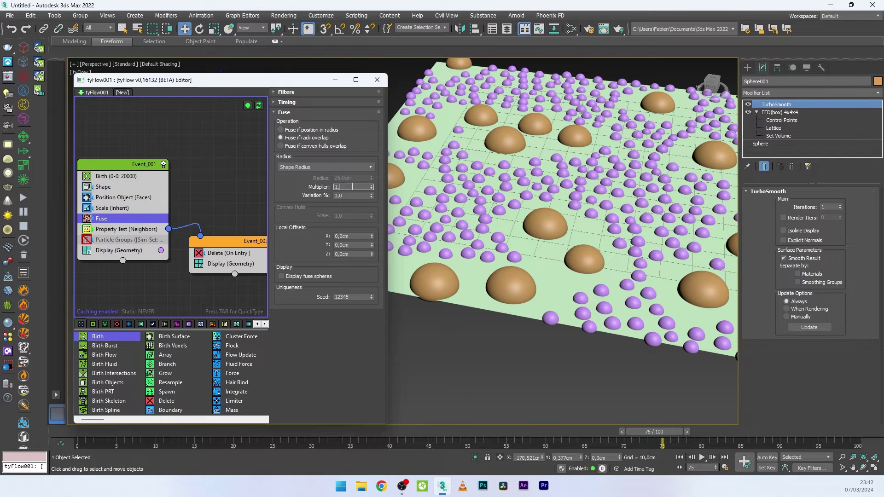
pyautogui.write('1,2')
pyautogui.press('Return')
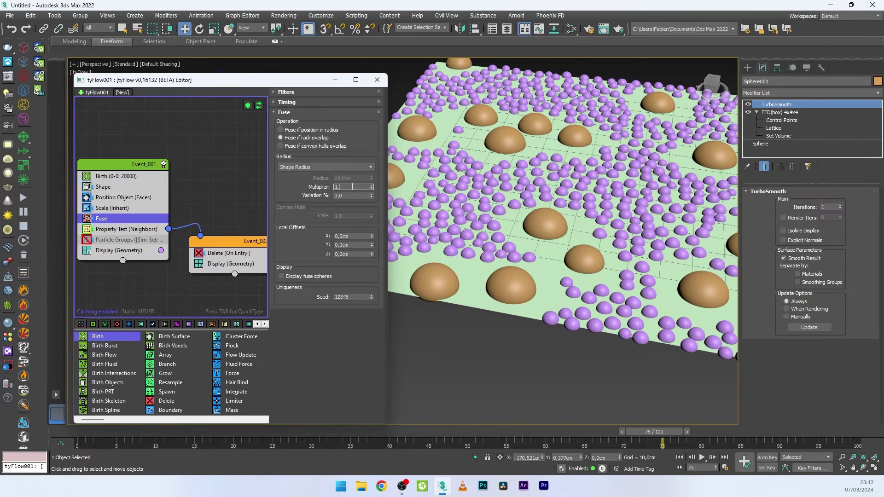
pyautogui.press('Return')
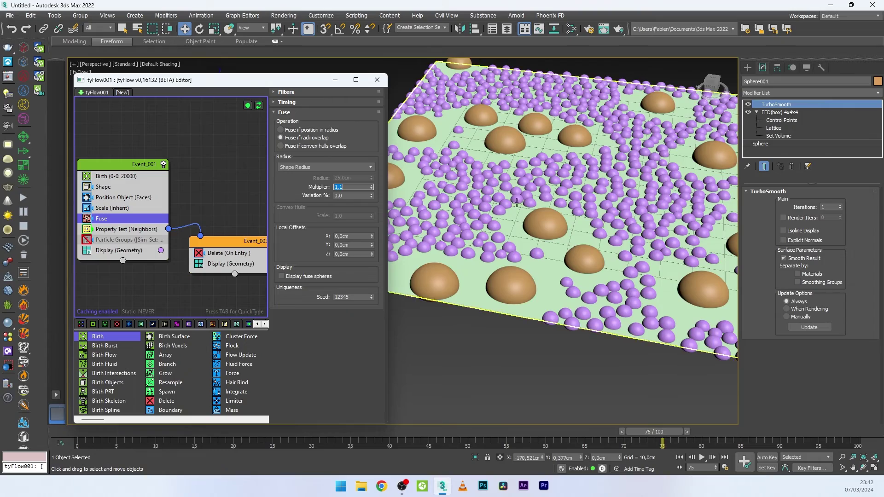
# - Adjust the Neighbors test's multiplier in the small-drop event, trying 3,4 and settling on 2,5
pyautogui.scroll(-3, 613, 241)
pyautogui.keyDown('alt'); pyautogui.moveTo(614, 242); pyautogui.dragTo(563, 245, button='middle'); pyautogui.keyUp('alt')
pyautogui.scroll(2, 612, 242)
pyautogui.scroll(2, 562, 245)
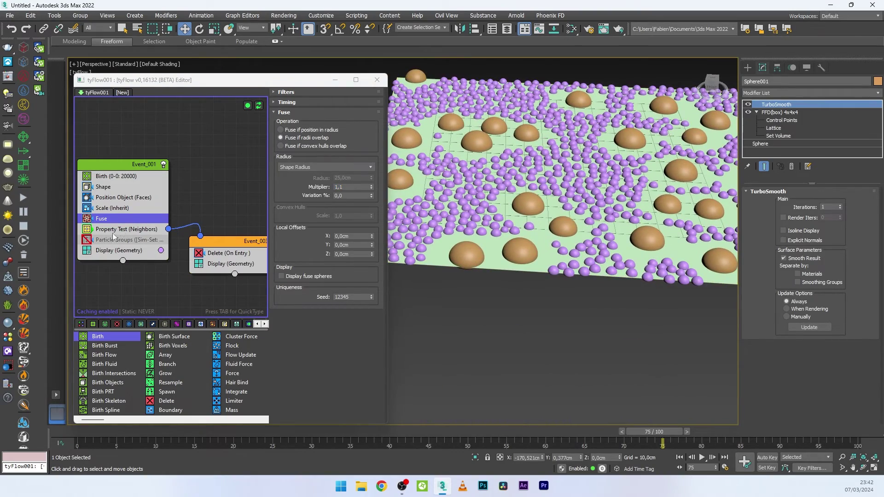
pyautogui.click(127, 229)
pyautogui.moveTo(385, 184); pyautogui.dragTo(375, 287)
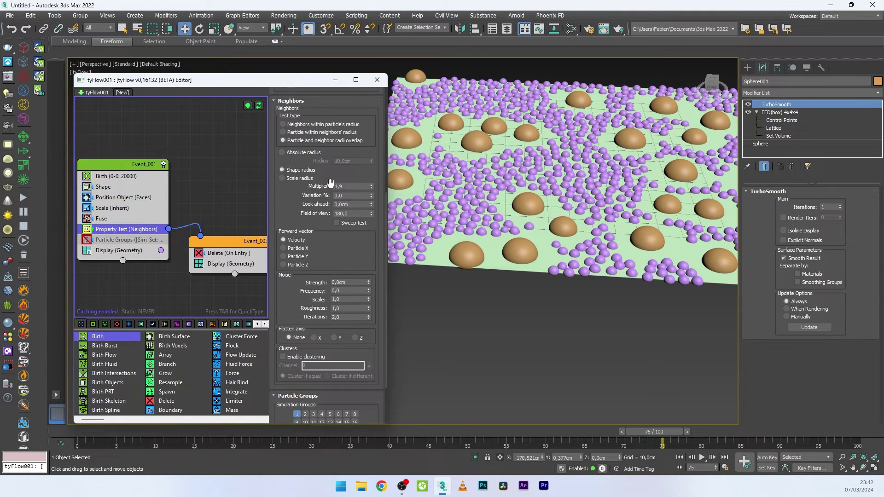
pyautogui.moveTo(372, 188); pyautogui.dragTo(377, 178)
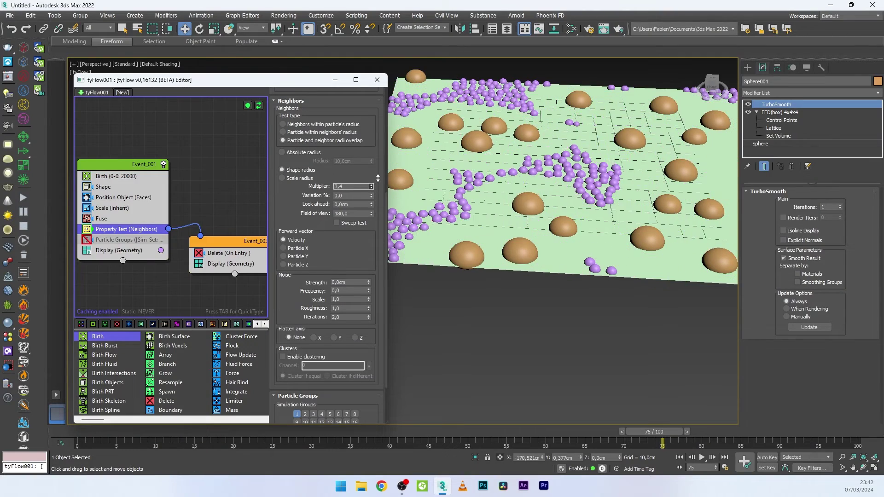
pyautogui.keyDown('alt'); pyautogui.moveTo(486, 178); pyautogui.dragTo(480, 178, button='middle'); pyautogui.keyUp('alt')
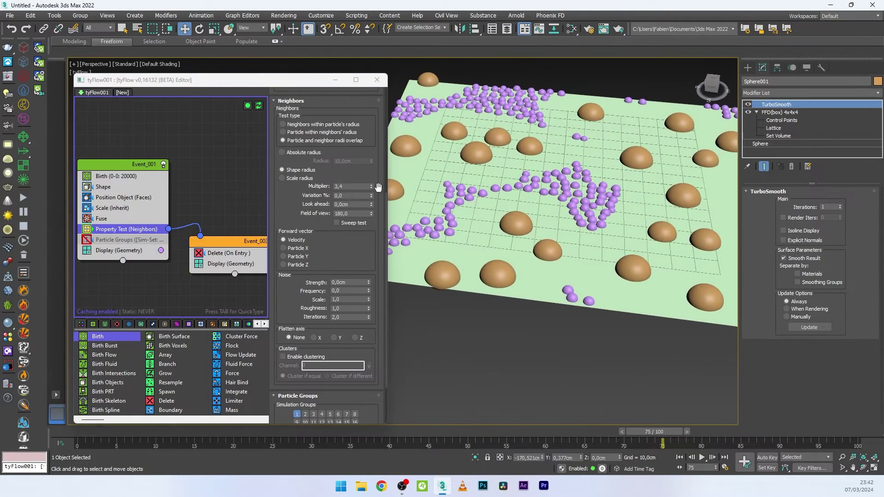
pyautogui.moveTo(372, 187); pyautogui.dragTo(372, 191)
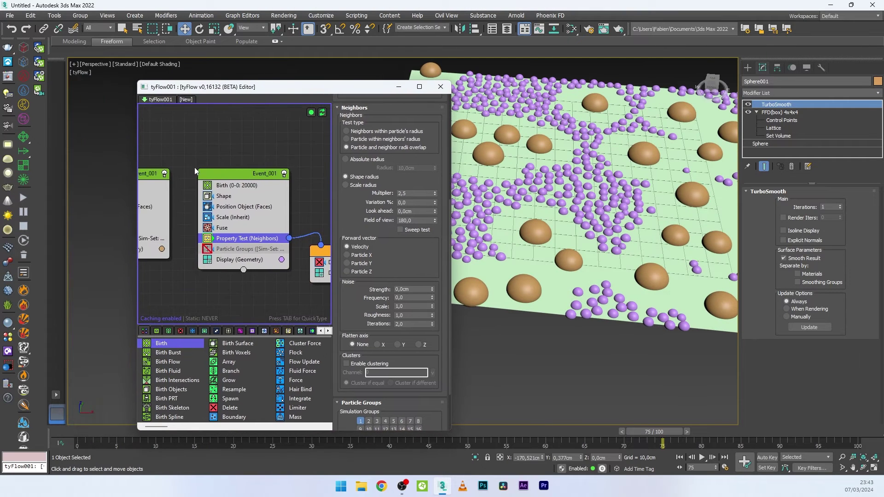
# - Change the Position Object seed in the large-drop event to 12356
pyautogui.moveTo(194, 167); pyautogui.dragTo(239, 172, button='middle')
pyautogui.click(186, 183)
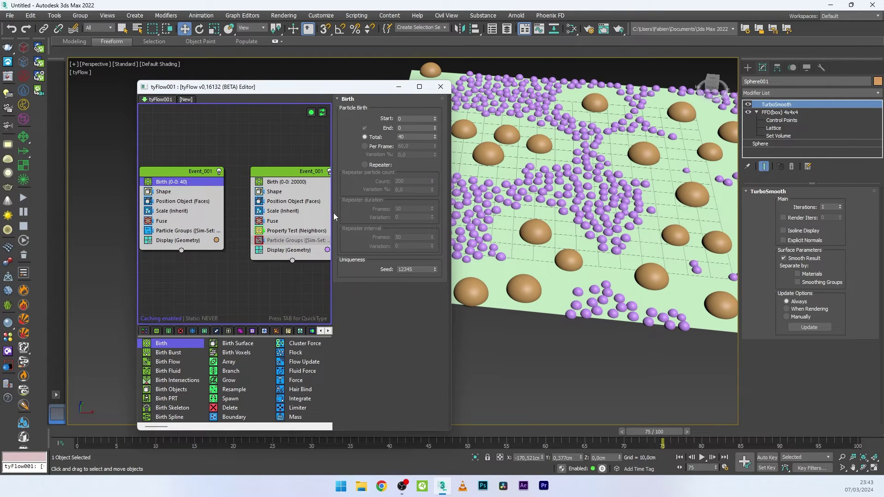
pyautogui.click(183, 203)
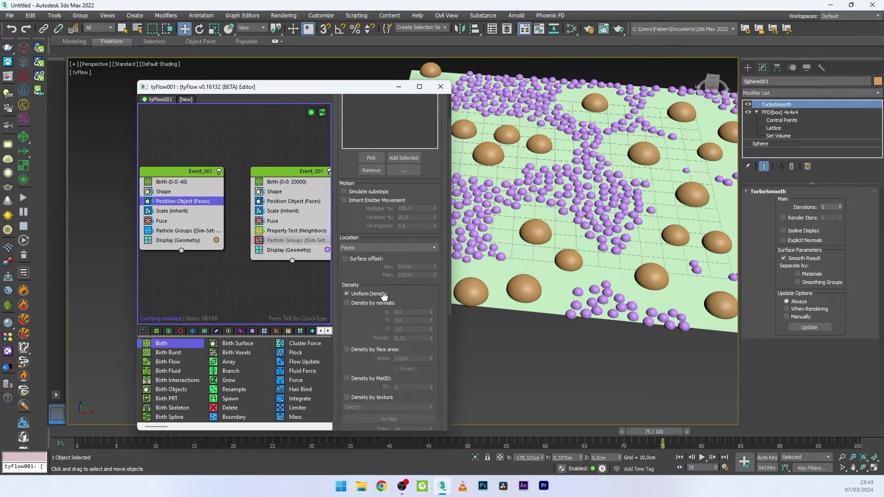
pyautogui.scroll(-8, 359, 161)
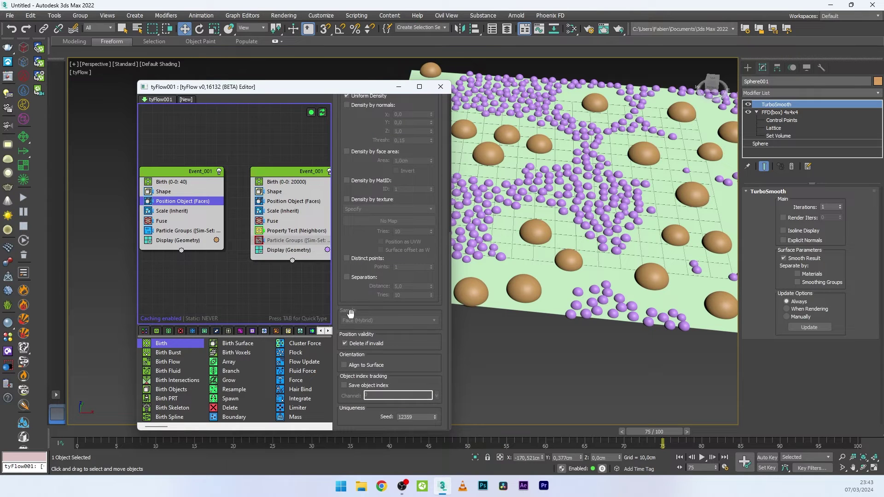
pyautogui.click(435, 418)
pyautogui.click(435, 418)
pyautogui.click(435, 418)
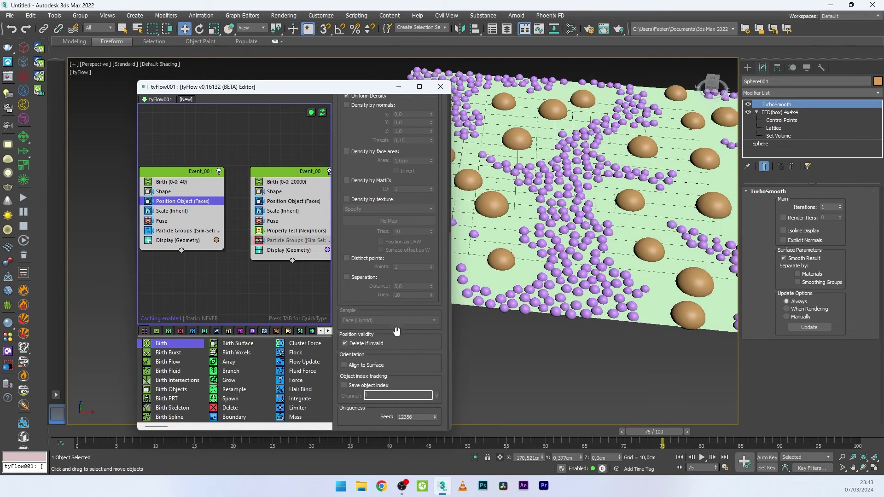
# - In the large-drop event, set the Birth total to 2 and raise the linked Scale value to 150 % in X
pyautogui.click(185, 183)
pyautogui.click(412, 136)
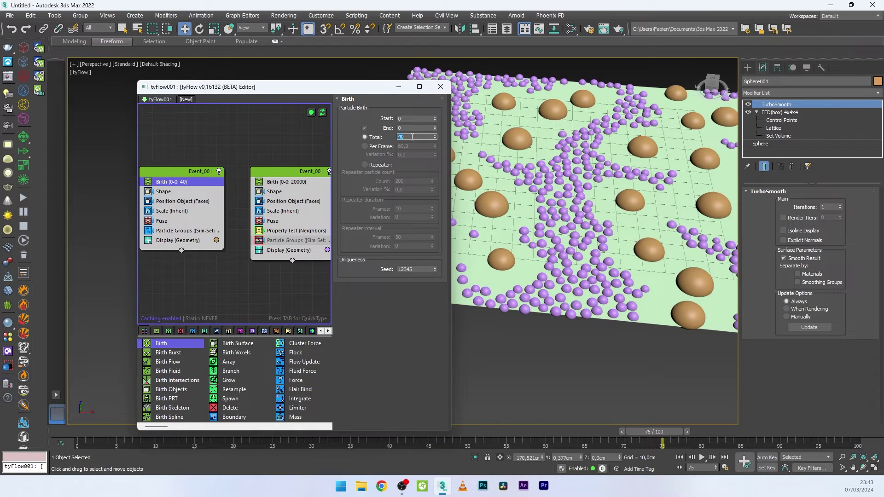
pyautogui.press('Return')
pyautogui.click(171, 211)
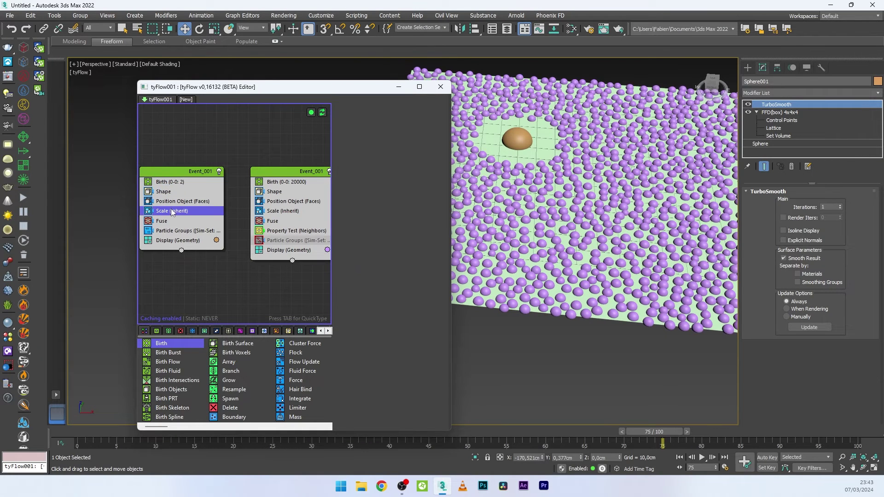
pyautogui.click(416, 169)
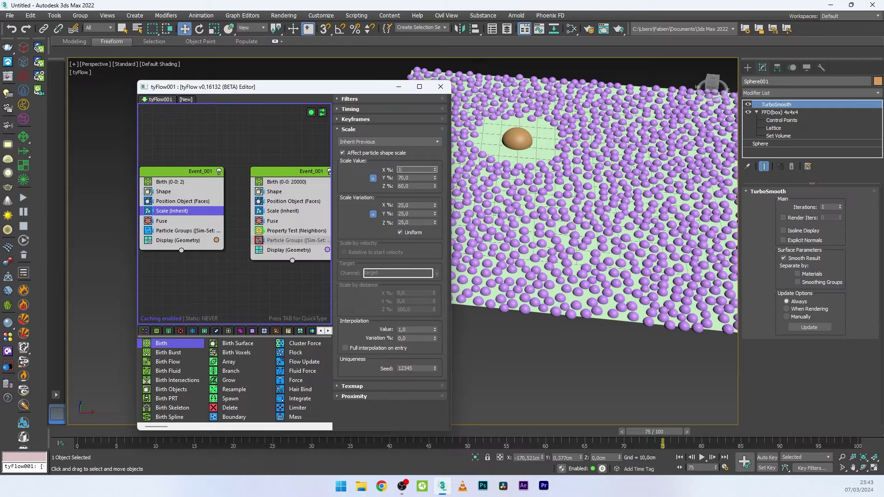
pyautogui.write('150')
pyautogui.press('Return')
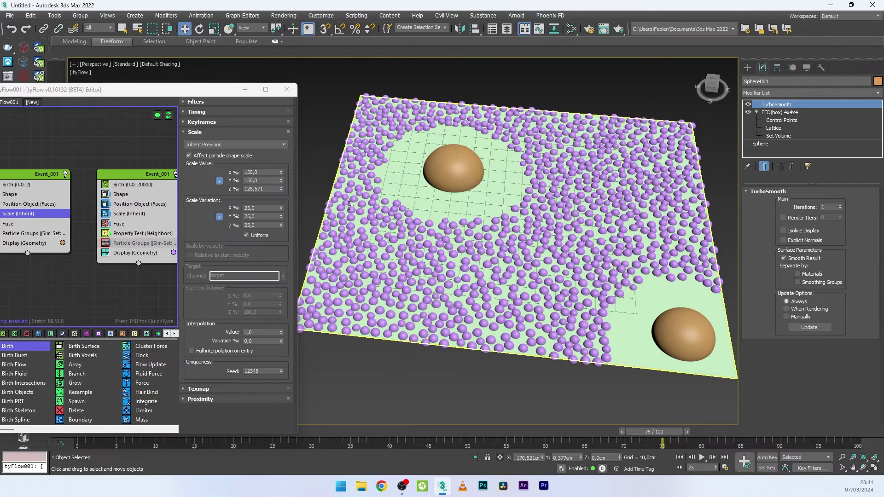
# - In the small-drop event, set the Fuse multiplier to 2,0 with 50 % variation and the Scale to 50 %
pyautogui.click(137, 185)
pyautogui.moveTo(135, 193); pyautogui.dragTo(135, 186)
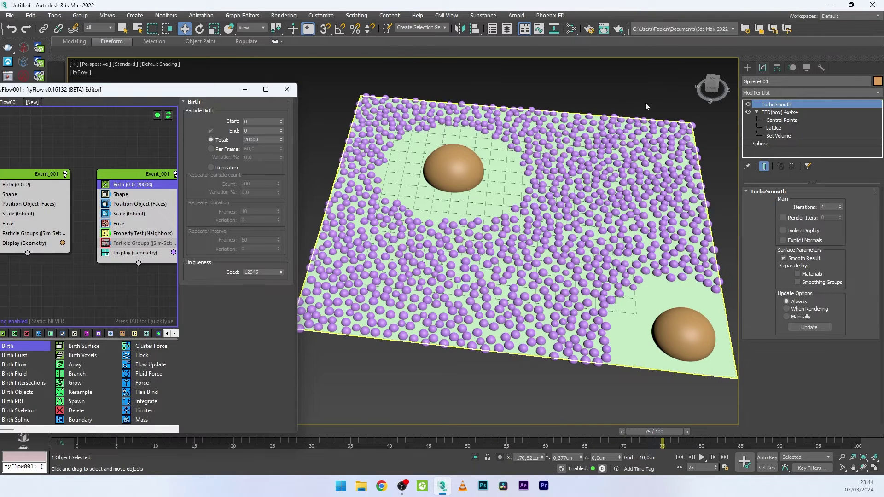
pyautogui.moveTo(174, 95); pyautogui.dragTo(258, 81)
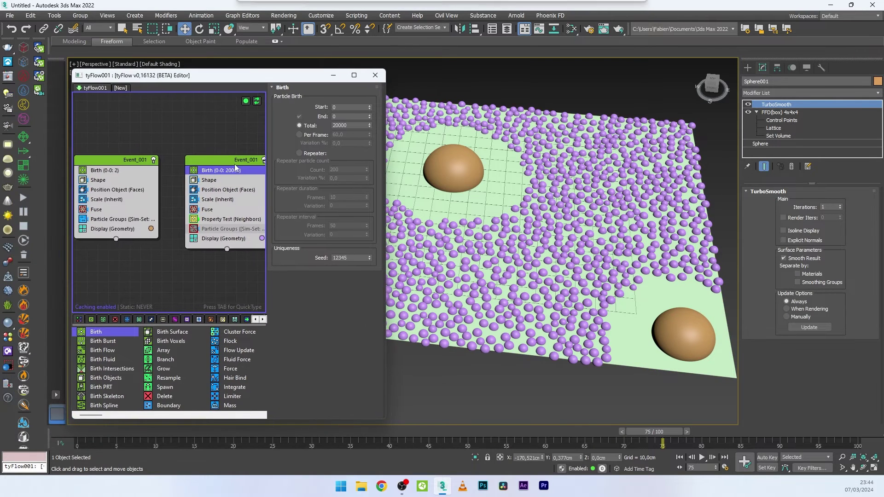
pyautogui.moveTo(204, 202); pyautogui.dragTo(171, 204, button='middle')
pyautogui.click(176, 213)
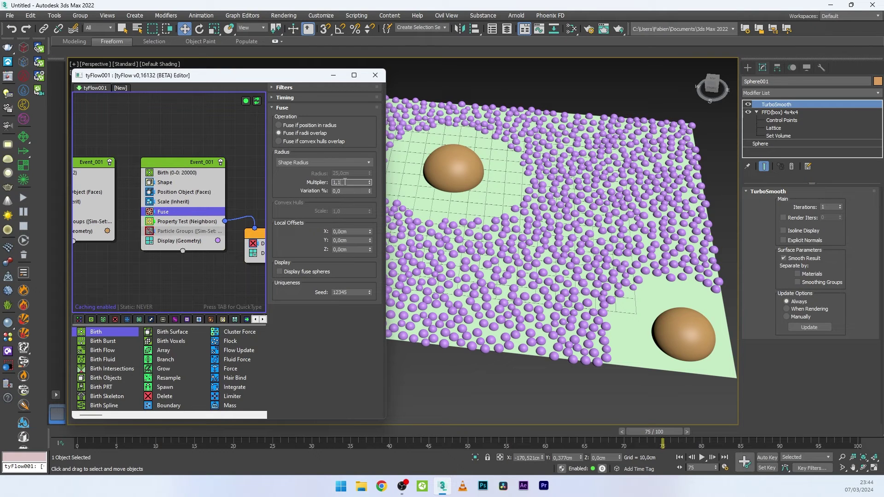
pyautogui.press('Return')
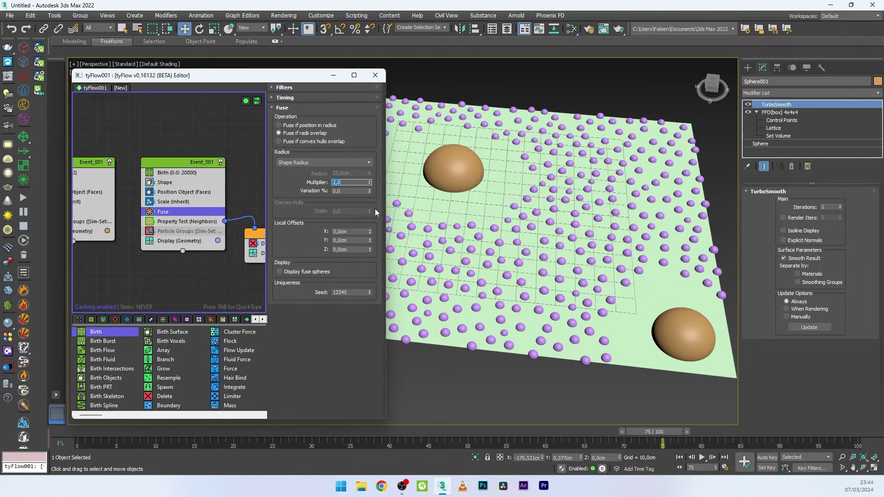
pyautogui.click(205, 202)
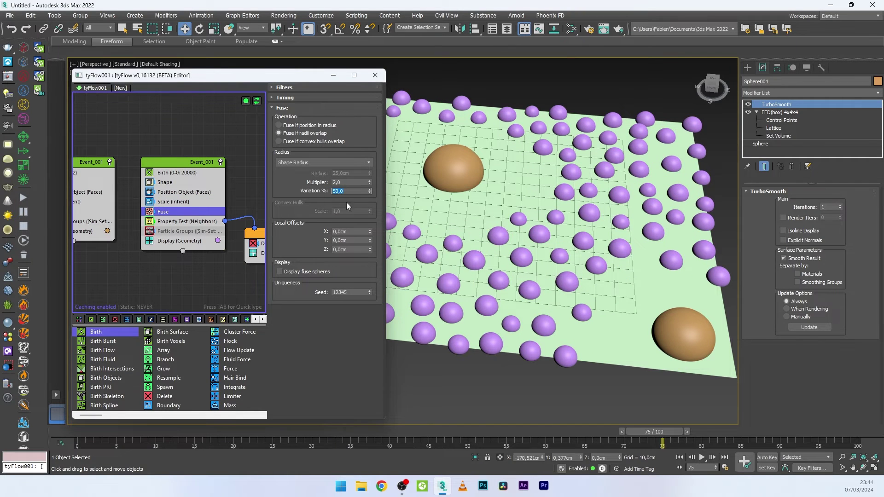
# - Assign the small-drop event's Particle Groups operator to simulation group 2 and enable that operator
pyautogui.scroll(-3, 216, 211)
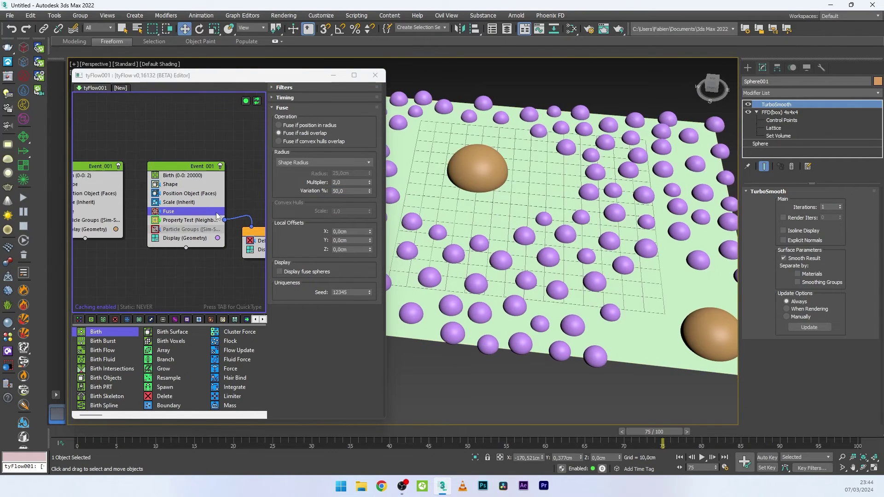
pyautogui.click(183, 228)
pyautogui.moveTo(195, 224); pyautogui.dragTo(116, 222, button='middle')
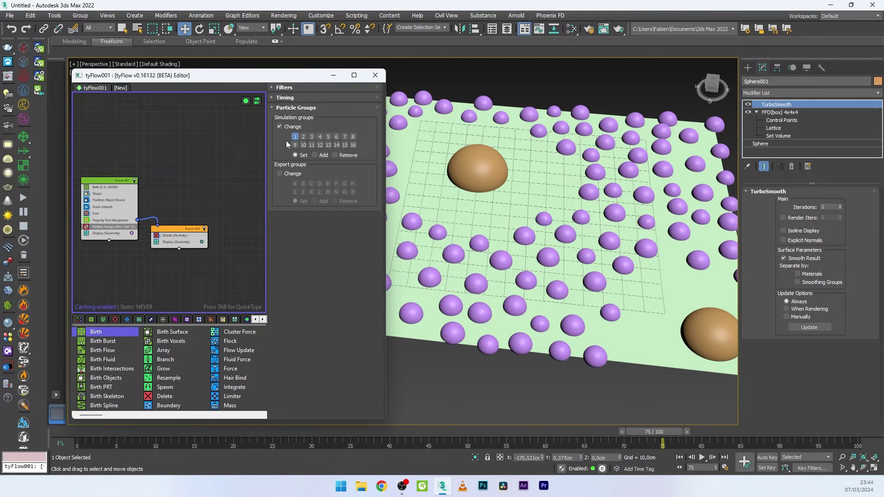
pyautogui.click(303, 137)
pyautogui.moveTo(156, 207); pyautogui.dragTo(231, 188, button='middle')
pyautogui.scroll(4, 152, 209)
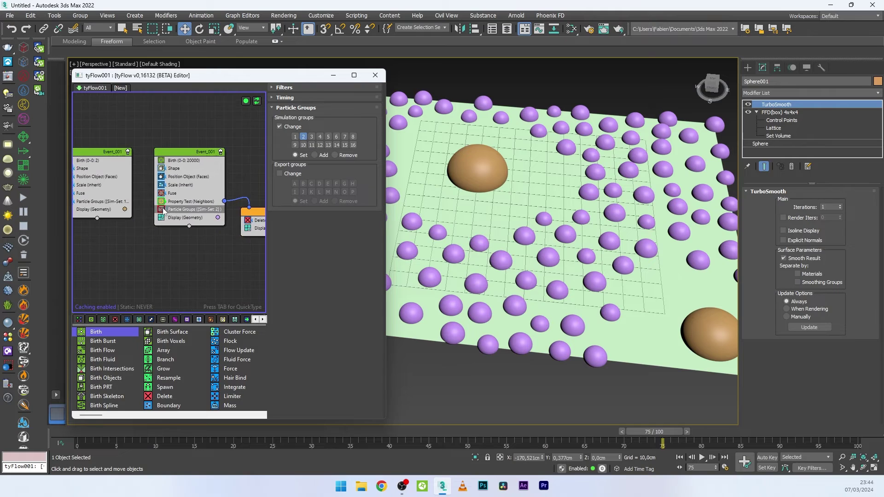
pyautogui.scroll(-3, 416, 223)
pyautogui.moveTo(385, 232); pyautogui.dragTo(455, 231)
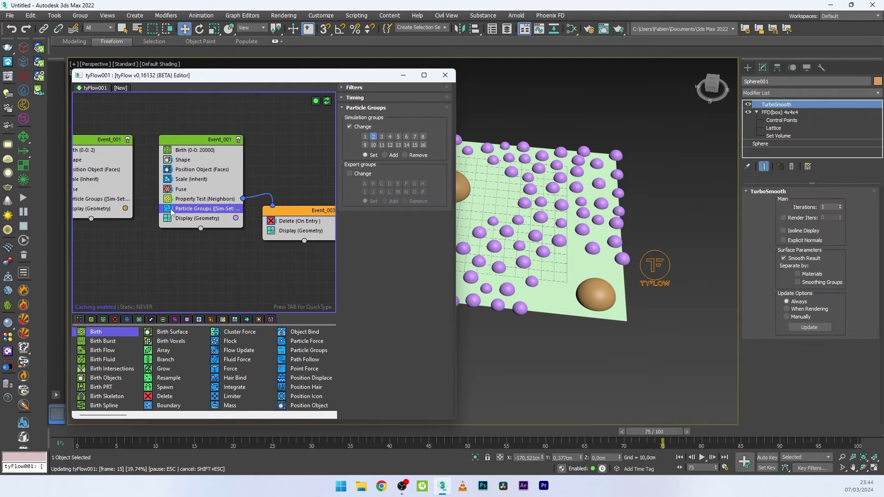
# - Duplicate the small-drop event with its 20000-particle Birth and place the copy beyond the Delete event
pyautogui.moveTo(259, 189); pyautogui.dragTo(177, 217, button='middle')
pyautogui.click(203, 164)
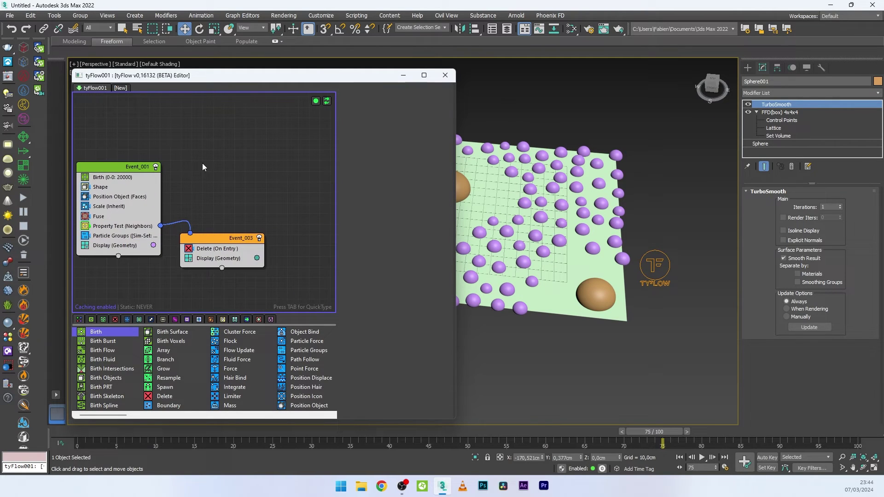
pyautogui.rightClick(125, 167)
pyautogui.click(142, 174)
pyautogui.moveTo(274, 161); pyautogui.dragTo(244, 167, button='middle')
pyautogui.scroll(-1, 244, 167)
pyautogui.rightClick(243, 166)
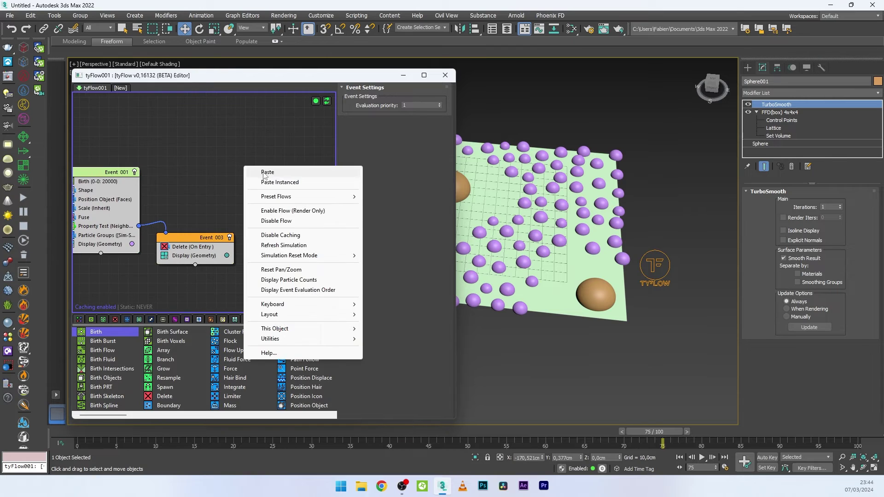
pyautogui.click(267, 172)
pyautogui.moveTo(270, 178); pyautogui.dragTo(281, 158)
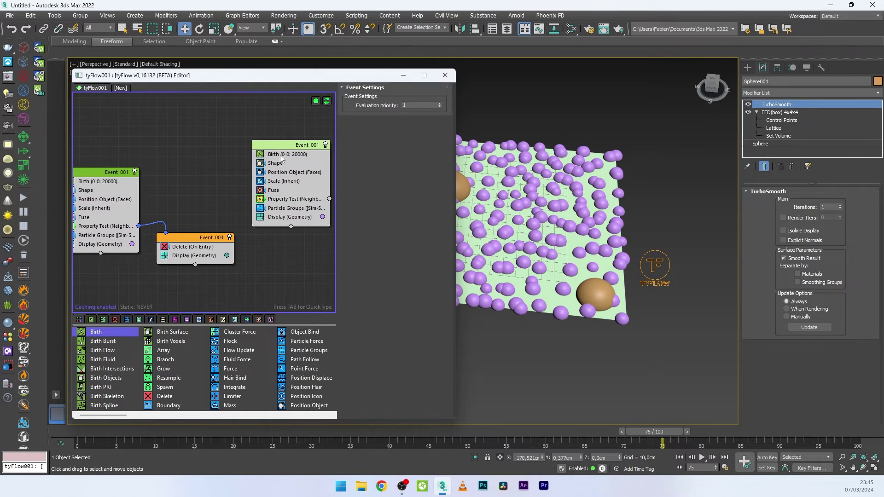
# - Change the copied event's display colour to a fully saturated yellow-orange
pyautogui.click(282, 155)
pyautogui.click(322, 217)
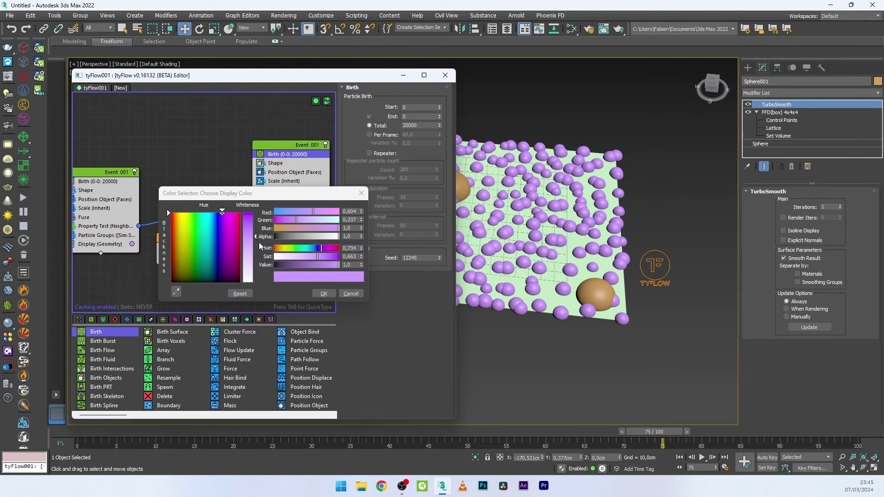
pyautogui.moveTo(292, 227); pyautogui.dragTo(274, 228)
pyautogui.moveTo(313, 266); pyautogui.dragTo(361, 258)
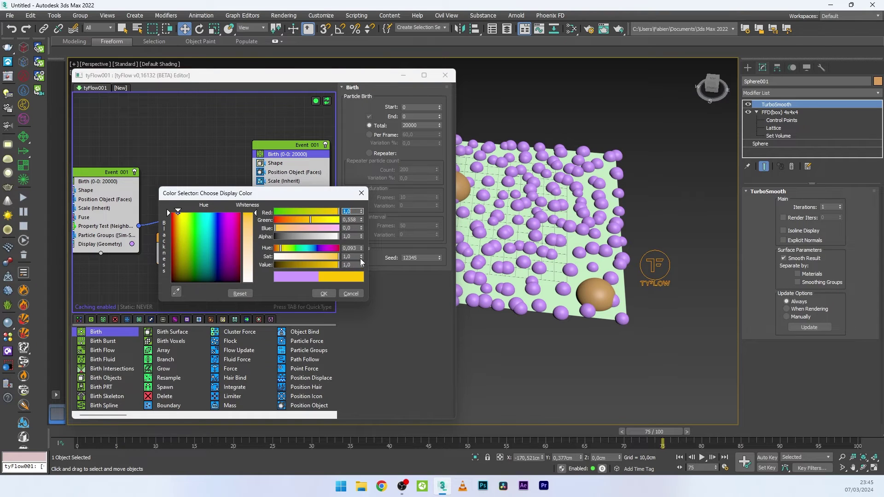
pyautogui.click(323, 293)
# - Set the copied event's Scale to 20 % and connect its Neighbors property test to the Delete event
pyautogui.click(284, 181)
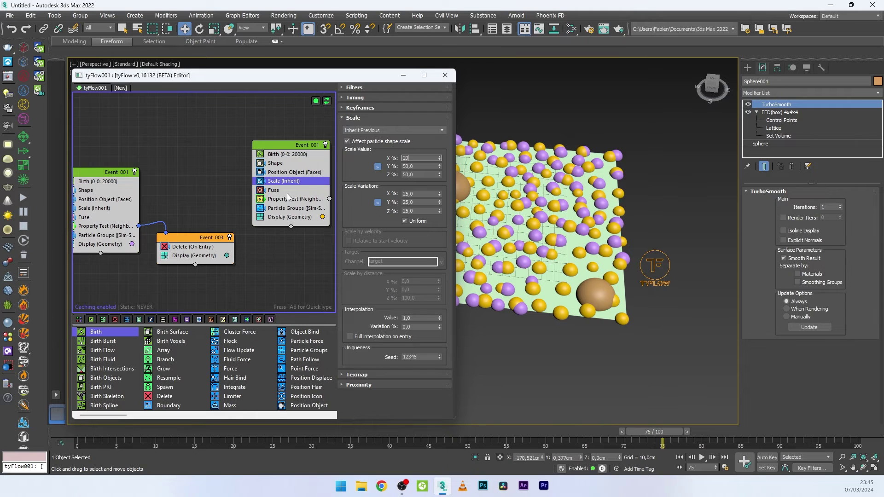
pyautogui.click(274, 190)
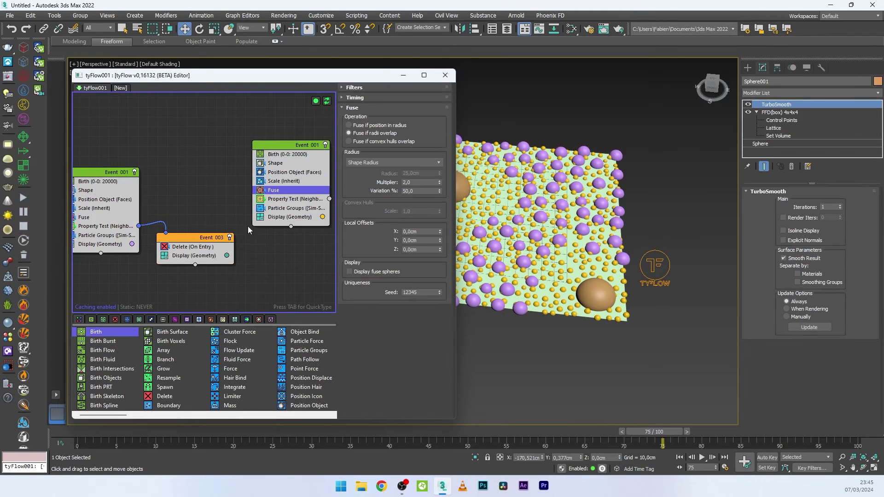
pyautogui.moveTo(262, 212); pyautogui.dragTo(234, 218, button='middle')
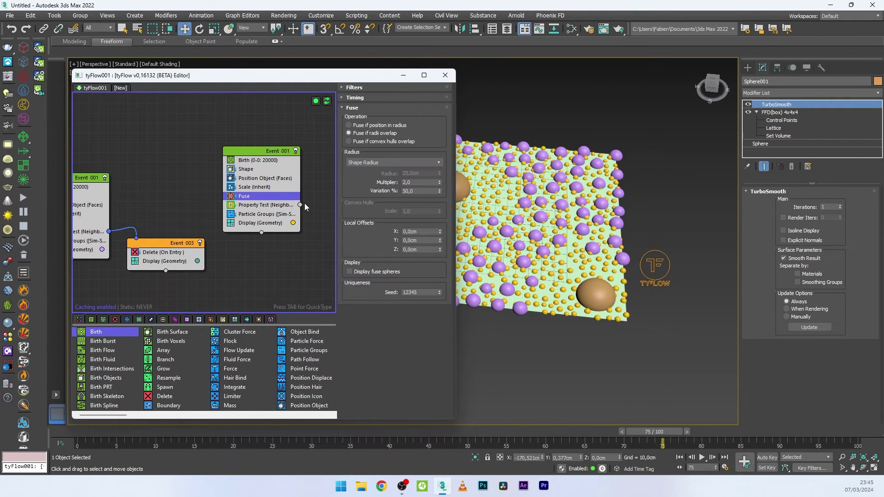
pyautogui.moveTo(306, 205); pyautogui.dragTo(136, 238)
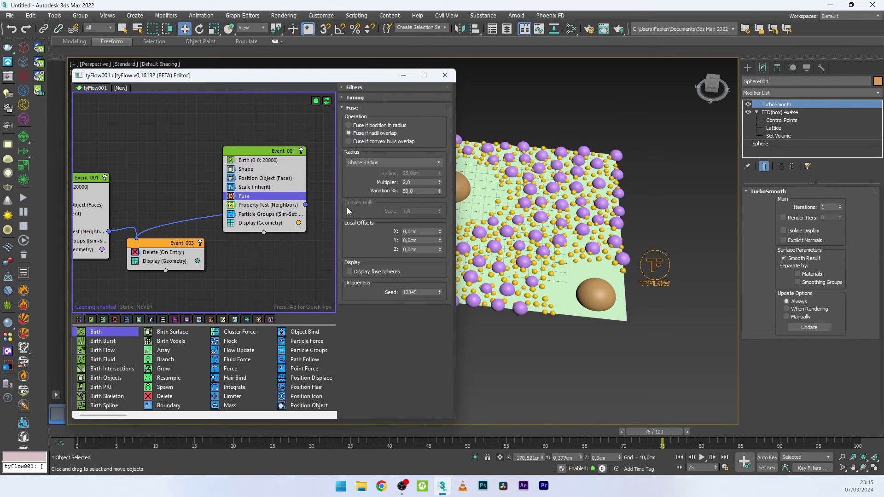
# - Add simulation group 2 to the groups checked by the copied event's Neighbors test, keeping group 1
pyautogui.click(256, 205)
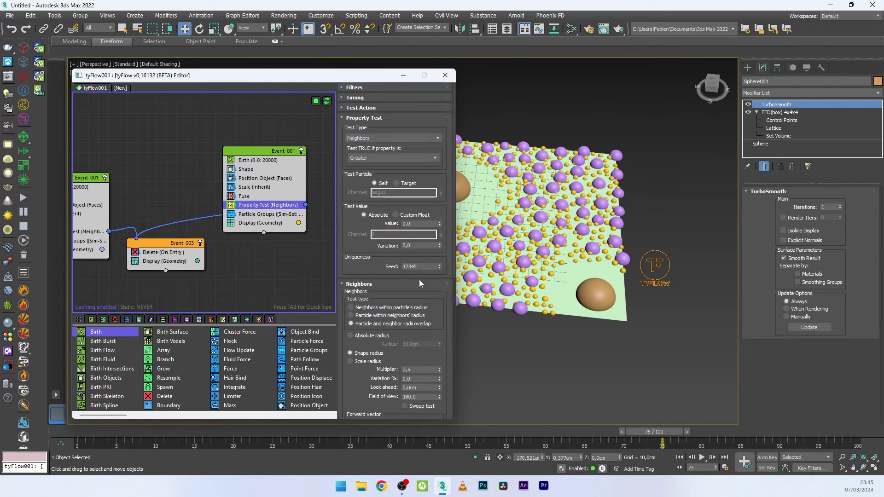
pyautogui.scroll(-5, 394, 349)
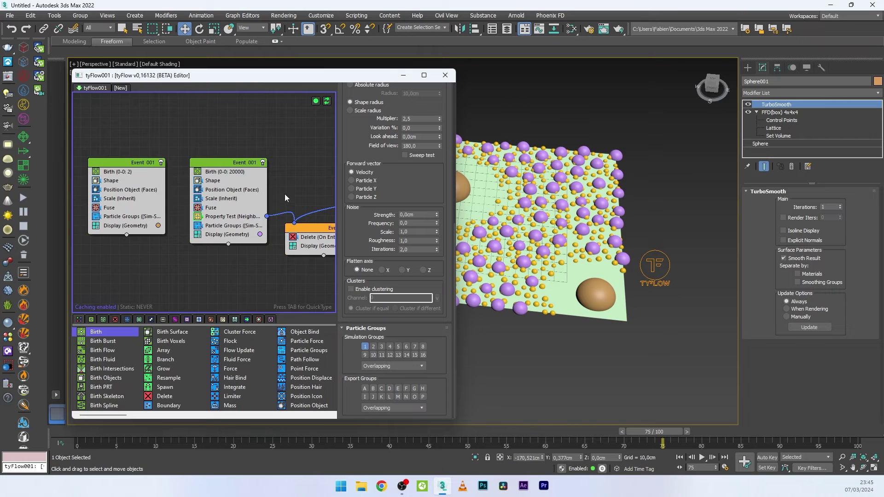
pyautogui.moveTo(284, 194); pyautogui.dragTo(196, 203, button='middle')
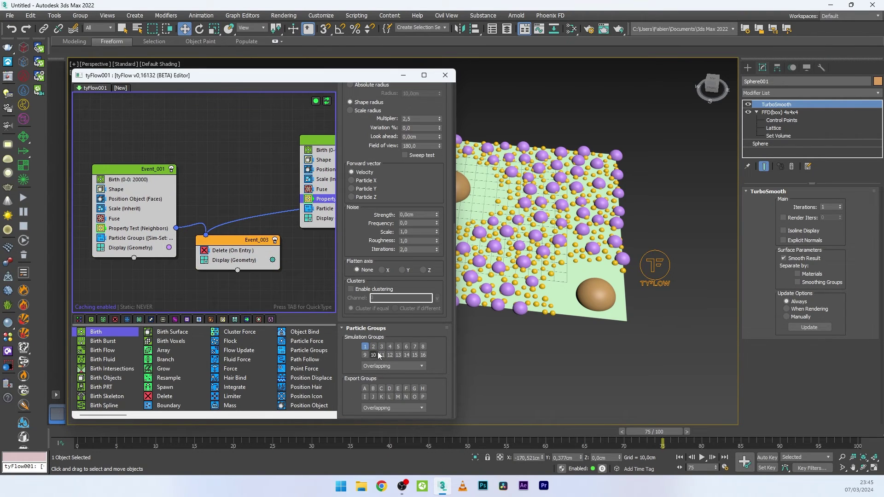
pyautogui.click(374, 347)
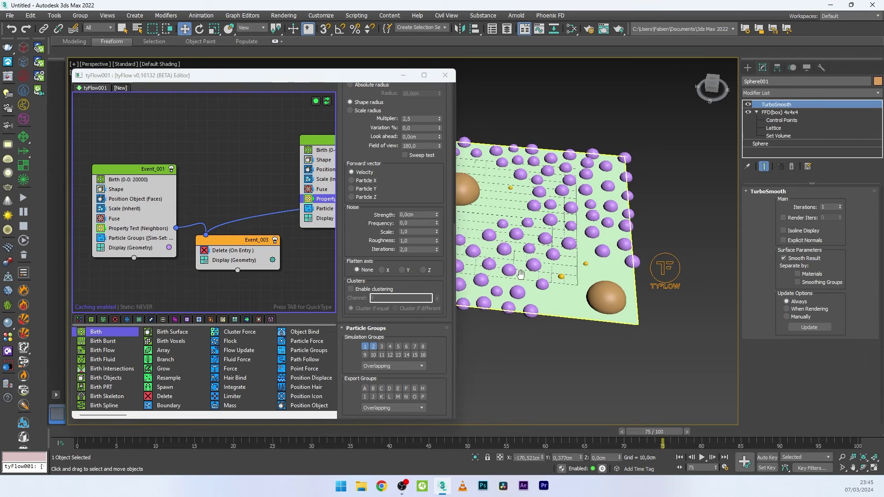
pyautogui.scroll(5, 666, 261)
pyautogui.scroll(2, 646, 269)
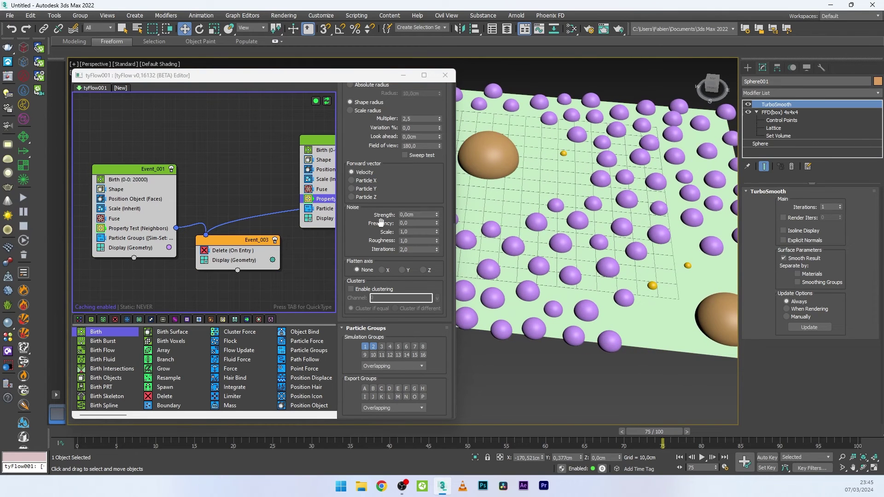
# - Lower the copied event's Neighbors test multiplier, trying 1,0 and settling on 1,4
pyautogui.moveTo(307, 202); pyautogui.dragTo(202, 214, button='middle')
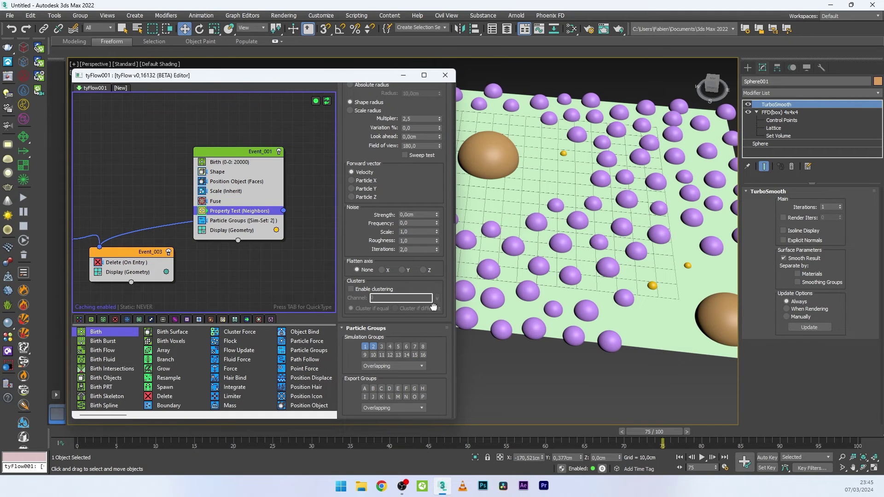
pyautogui.scroll(5, 435, 324)
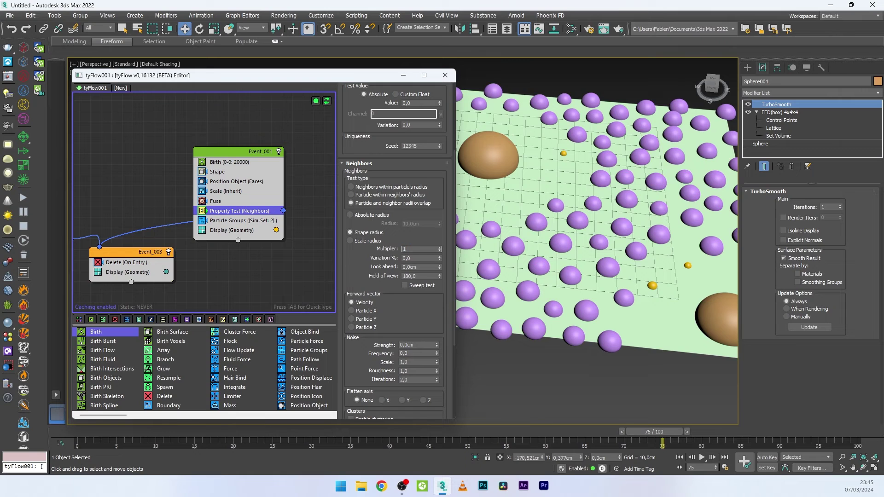
pyautogui.press('Return')
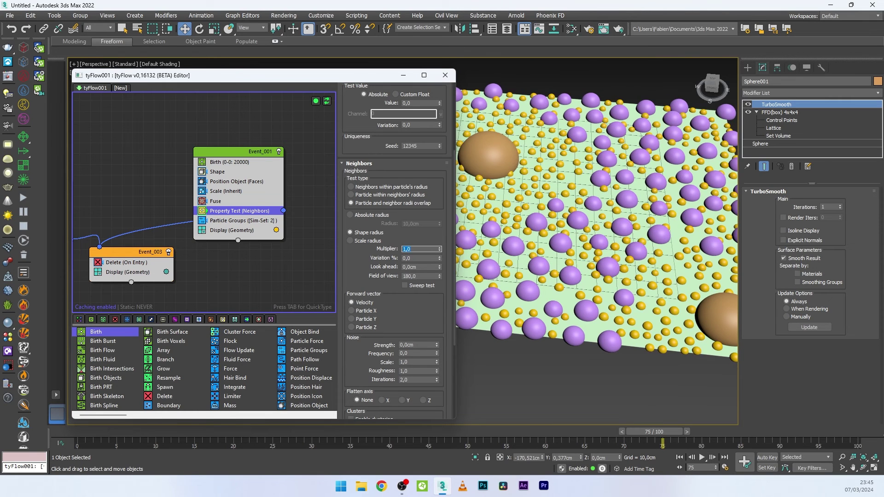
pyautogui.press('Return')
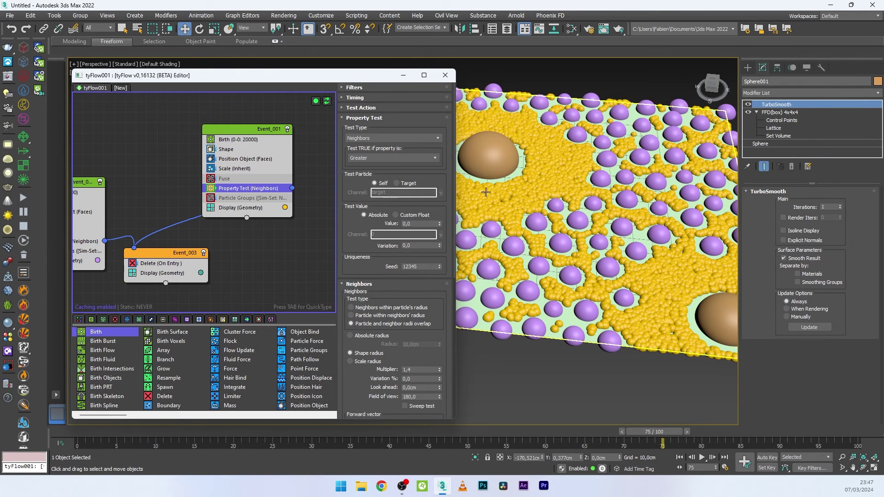
# - Enable the Fuse operator in the yellow-drop event and inspect the drops around the larger ones
pyautogui.scroll(4, 537, 232)
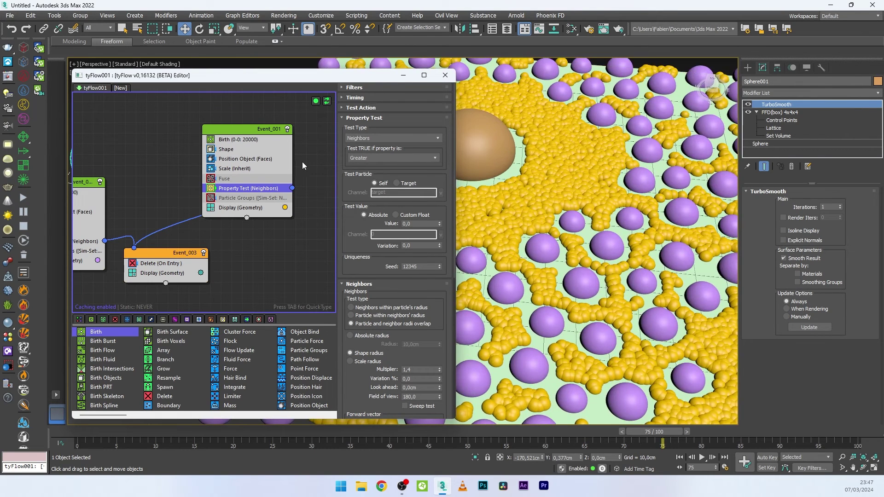
pyautogui.scroll(-2, 596, 215)
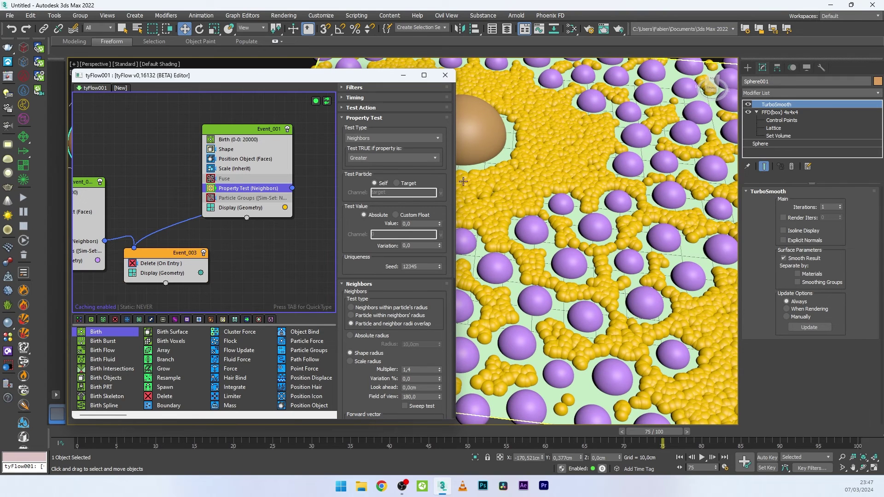
pyautogui.click(211, 178)
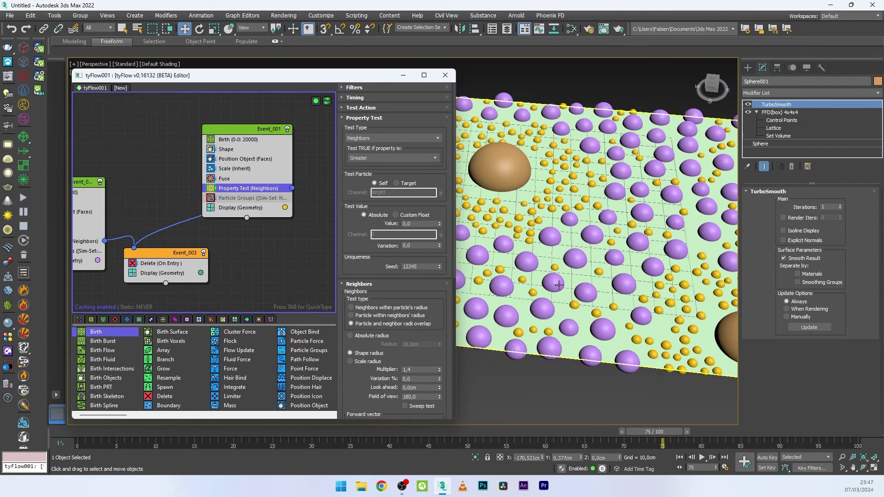
pyautogui.scroll(3, 543, 300)
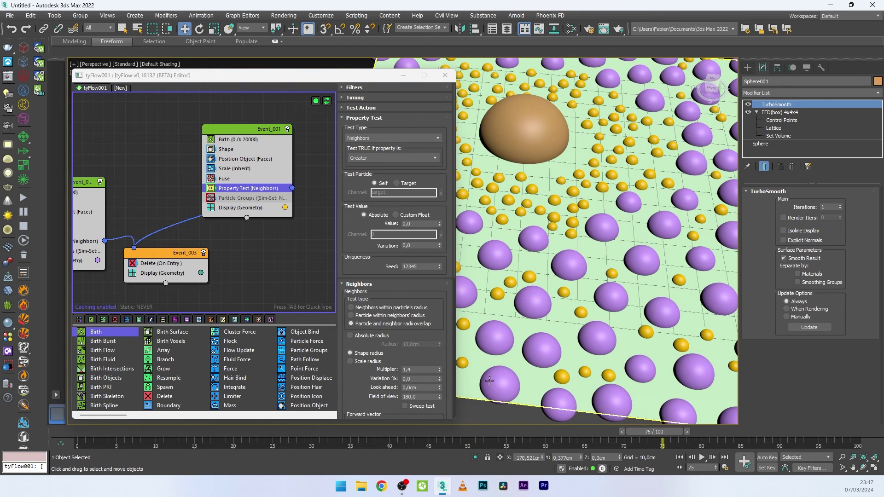
# - Set the Neighbors test multiplier in the yellow-drop event to 1,2 and adjust its Fuse operator's multiplier
pyautogui.click(421, 368)
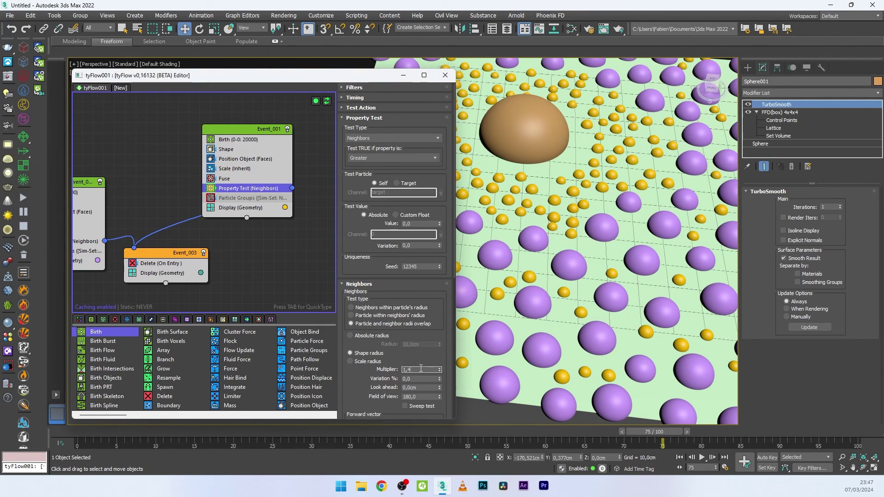
pyautogui.press('Return')
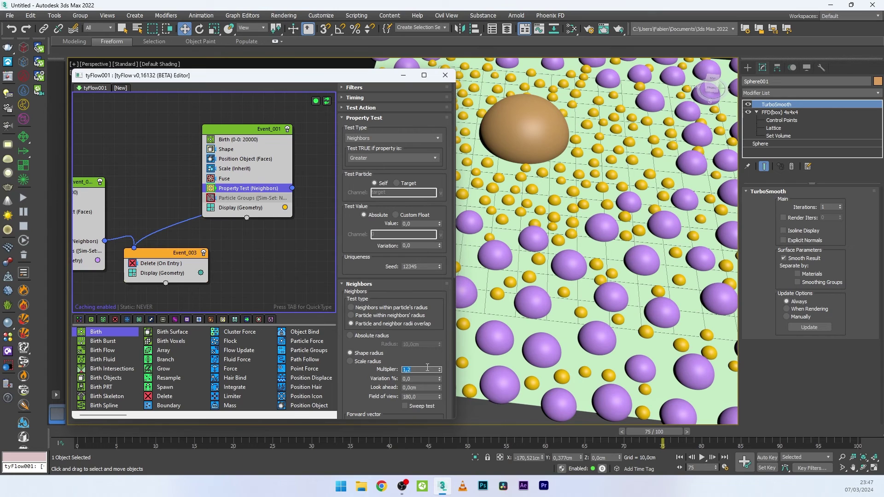
pyautogui.click(234, 179)
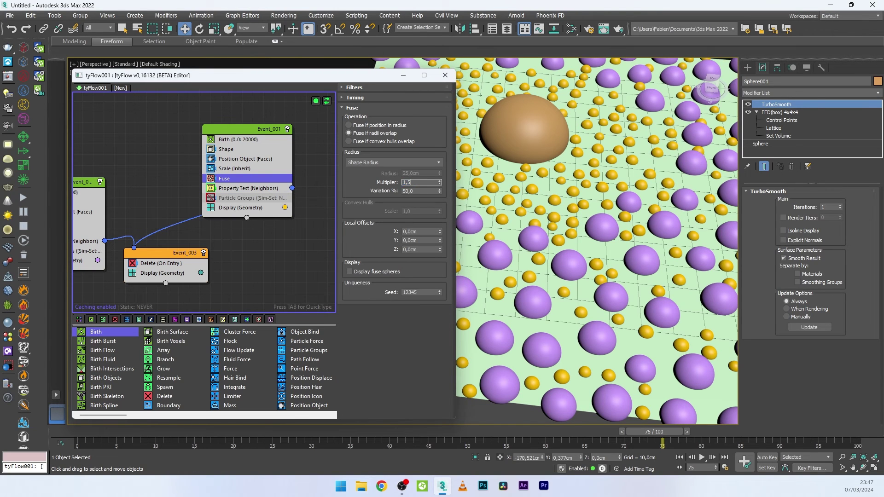
pyautogui.press('Return')
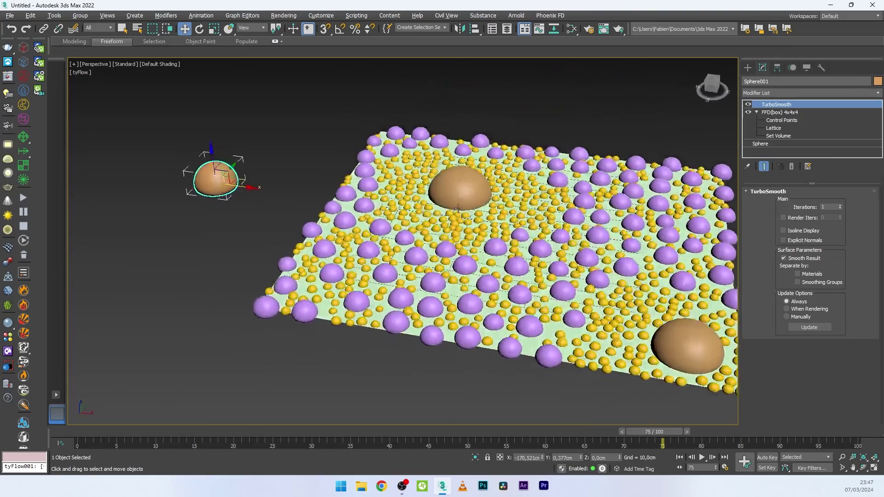
# - Switch the viewport to Clay shading and examine how the large, medium and tiny drops are distributed
pyautogui.keyDown('alt'); pyautogui.moveTo(194, 69); pyautogui.dragTo(163, 45, button='middle'); pyautogui.keyUp('alt')
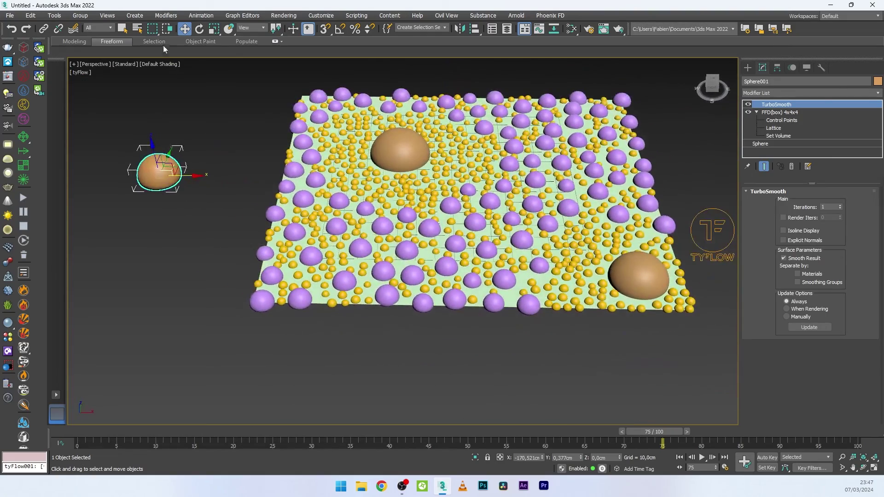
pyautogui.click(161, 63)
pyautogui.click(209, 121)
pyautogui.keyDown('alt'); pyautogui.moveTo(271, 178); pyautogui.dragTo(295, 184, button='middle'); pyautogui.keyUp('alt')
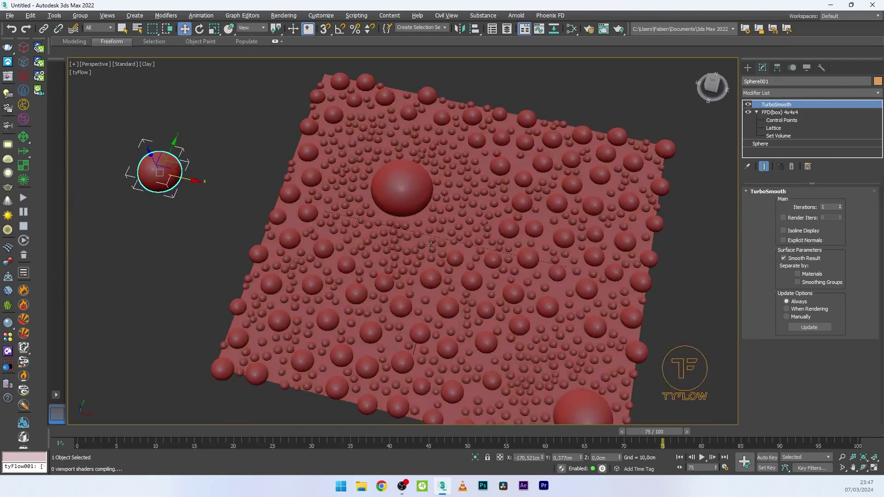
pyautogui.keyDown('alt'); pyautogui.moveTo(431, 246); pyautogui.dragTo(436, 199, button='middle'); pyautogui.keyUp('alt')
pyautogui.scroll(4, 439, 207)
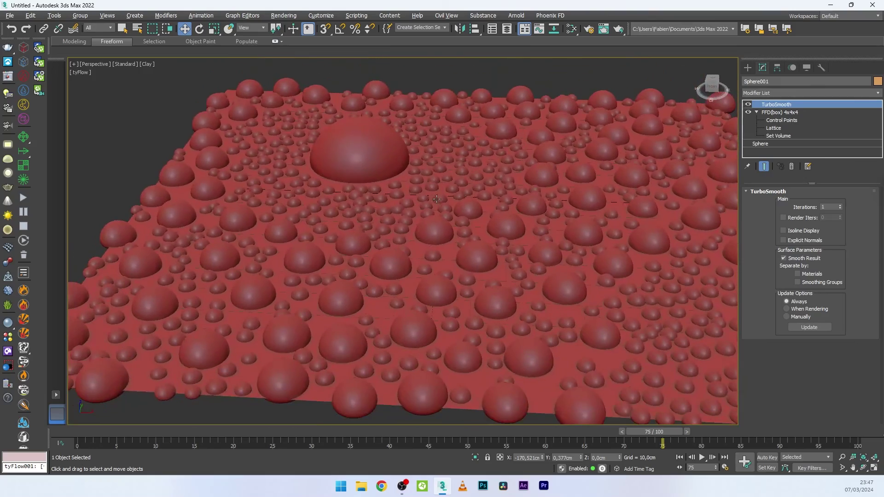
# - Return the viewport to Default Shading and examine the whole droplet surface
pyautogui.click(151, 63)
pyautogui.click(163, 75)
pyautogui.scroll(-4, 258, 216)
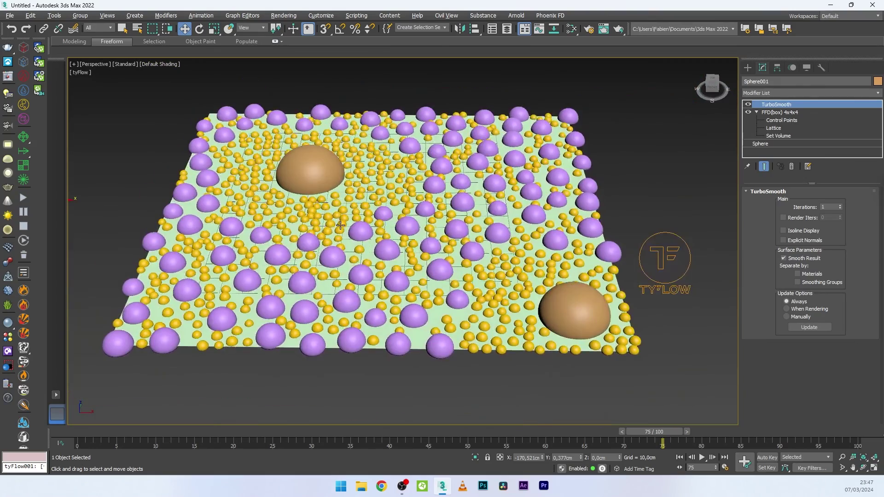
pyautogui.moveTo(275, 220); pyautogui.dragTo(278, 220, button='middle')
pyautogui.scroll(2, 277, 221)
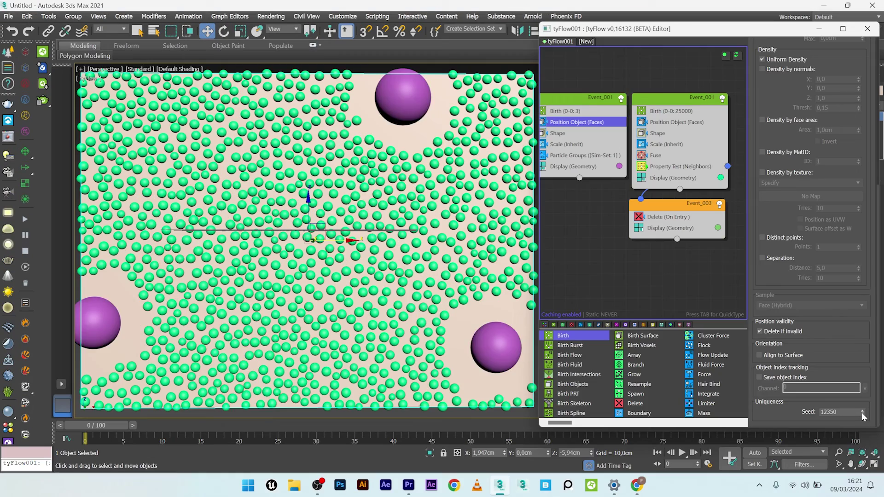
# - Raise the Position Object seed of the three-drop event to 12355 to rearrange the large drops
pyautogui.click(862, 411)
pyautogui.click(862, 411)
pyautogui.click(862, 410)
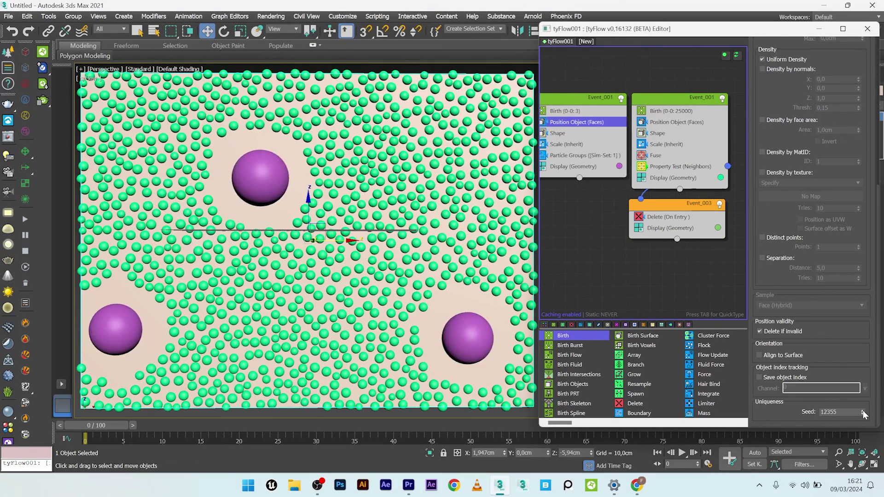
# - Adjust the absolute radius of the 25000-particle event's Neighbors test, trying 49,5 cm around the large drops
pyautogui.click(680, 166)
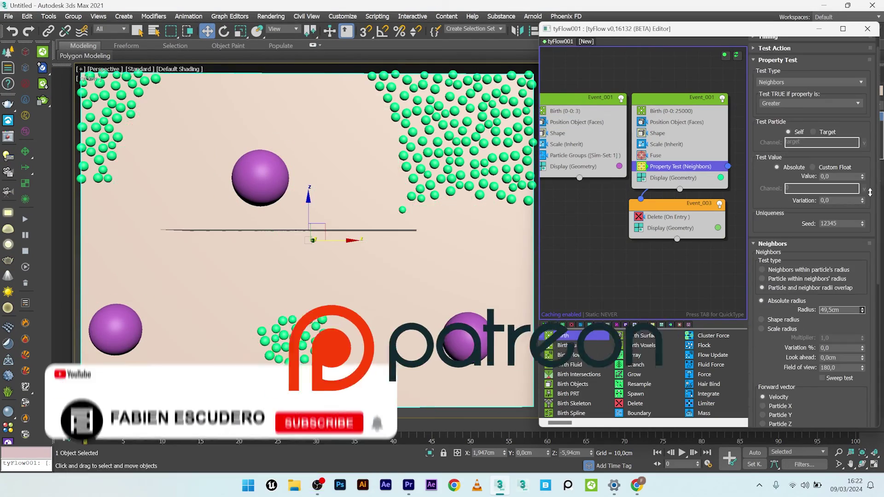
pyautogui.moveTo(869, 236); pyautogui.dragTo(867, 308)
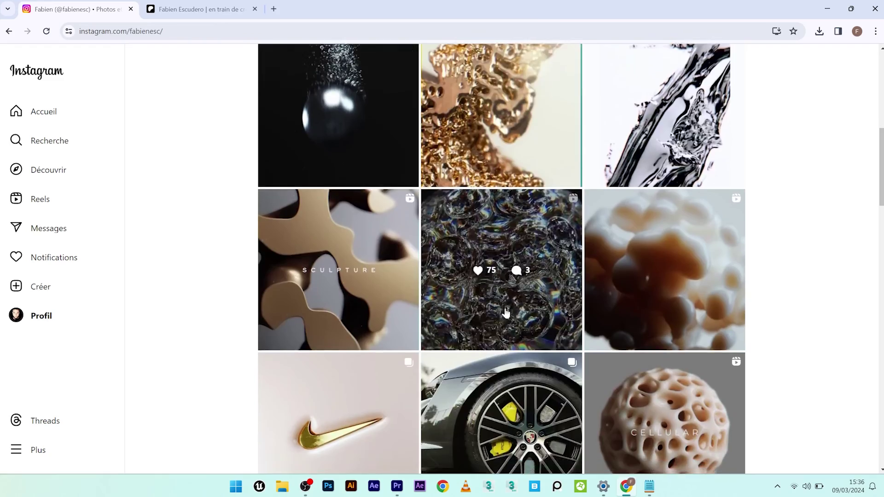
# - Switch to Chrome and view the first two can renders in the Patreon post "Extreme condensation | Scene & Tyflow setup"
pyautogui.scroll(5, 506, 313)
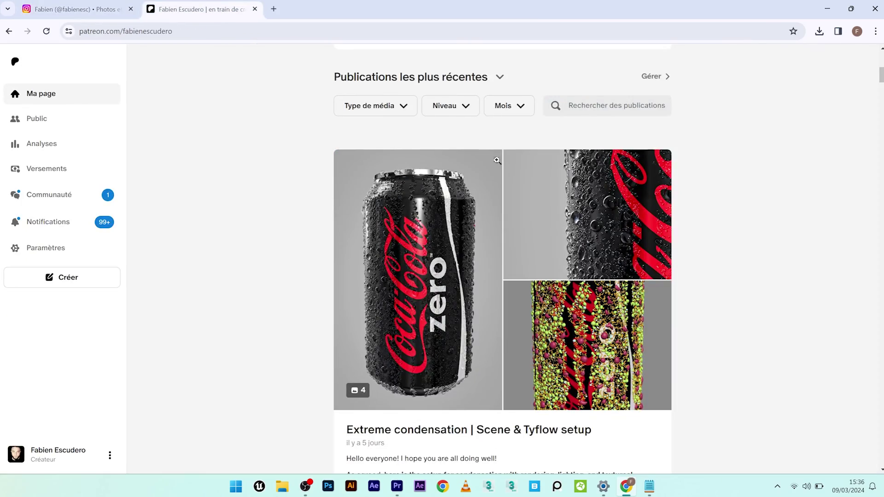
pyautogui.click(429, 273)
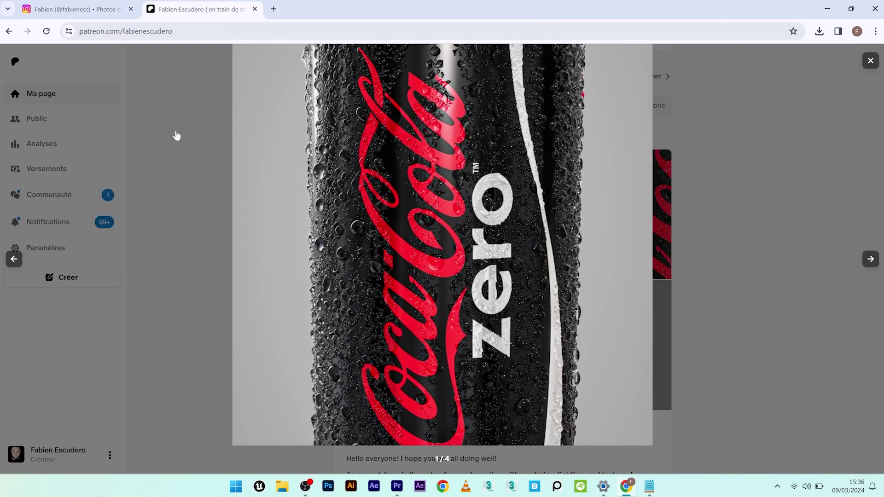
pyautogui.click(165, 178)
pyautogui.click(576, 200)
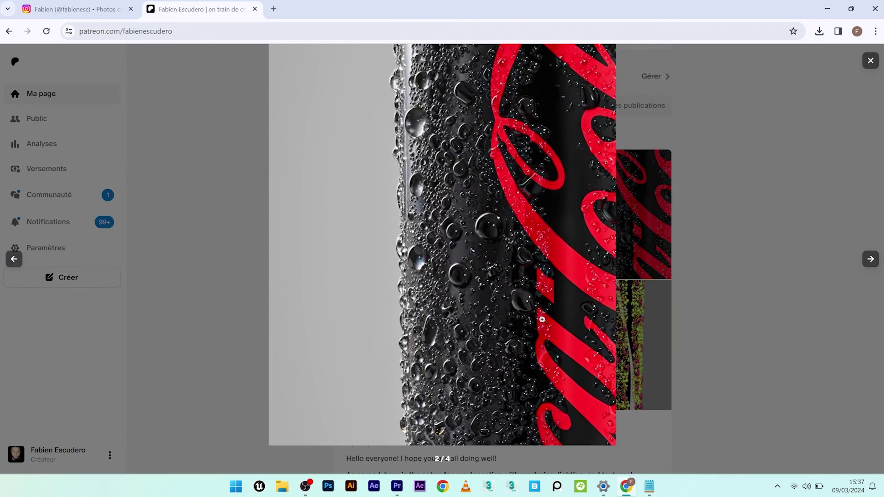
pyautogui.click(247, 288)
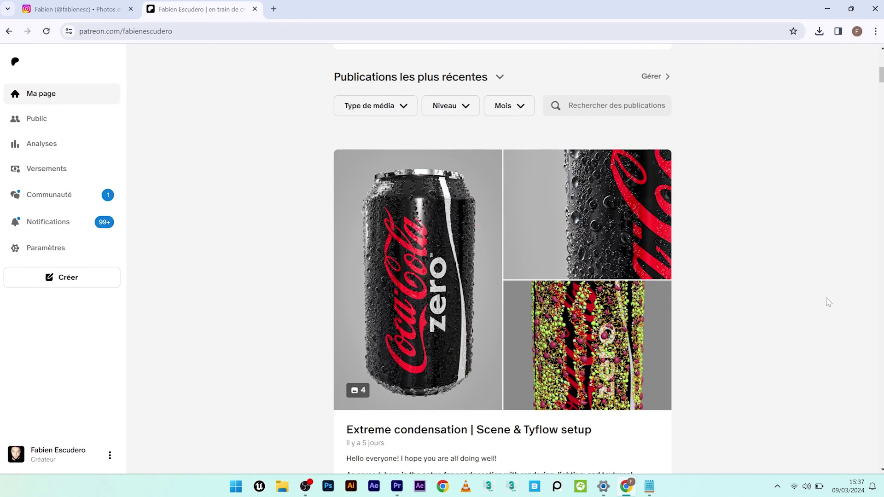
# - Reopen the condensation post's gallery and view its images through to the fourth one, the clay-shaded can
pyautogui.click(626, 238)
pyautogui.click(870, 259)
pyautogui.click(870, 259)
pyautogui.scroll(2, 499, 226)
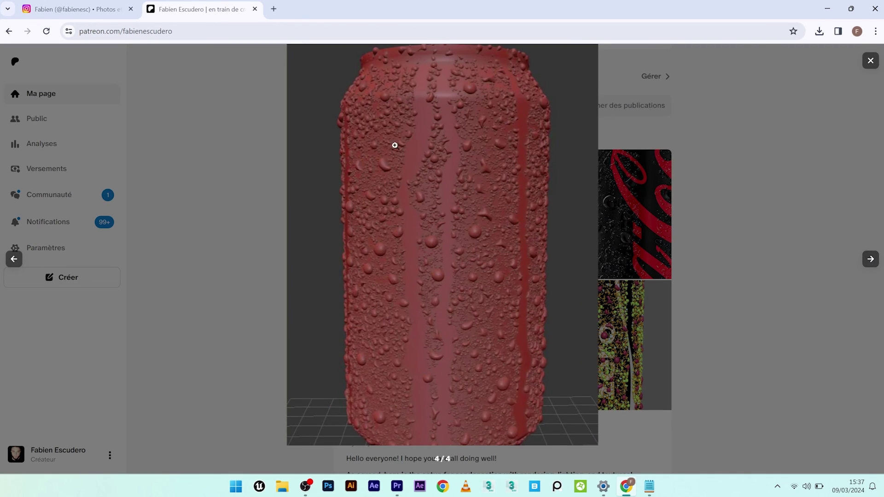